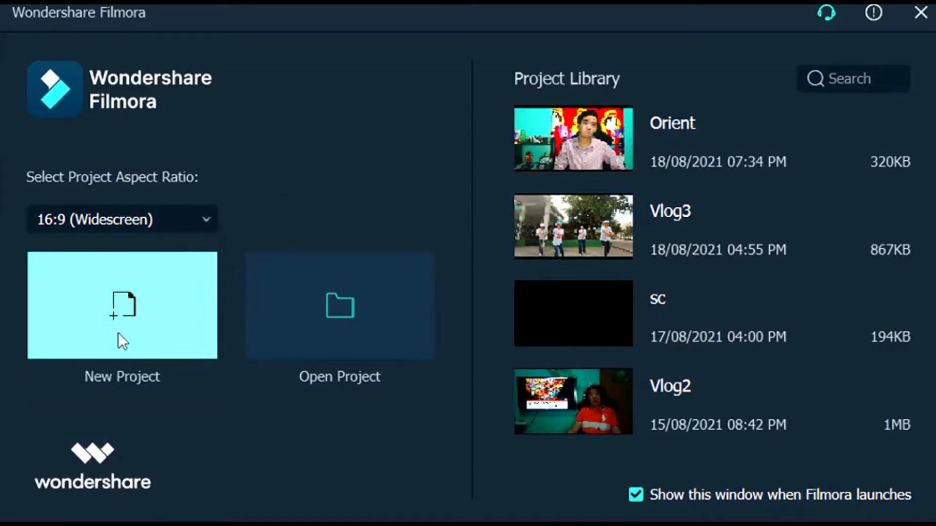
Create a new project with the 16:9 (Widescreen) aspect ratio
left_click(117, 333)
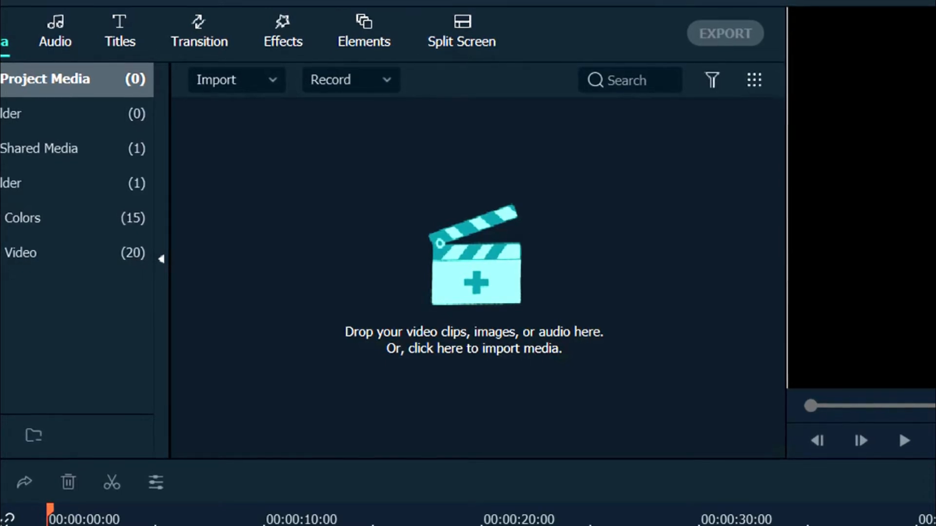
Browse the Audio, Titles, Transition, Effects, Elements and Split Screen libraries
left_click(52, 25)
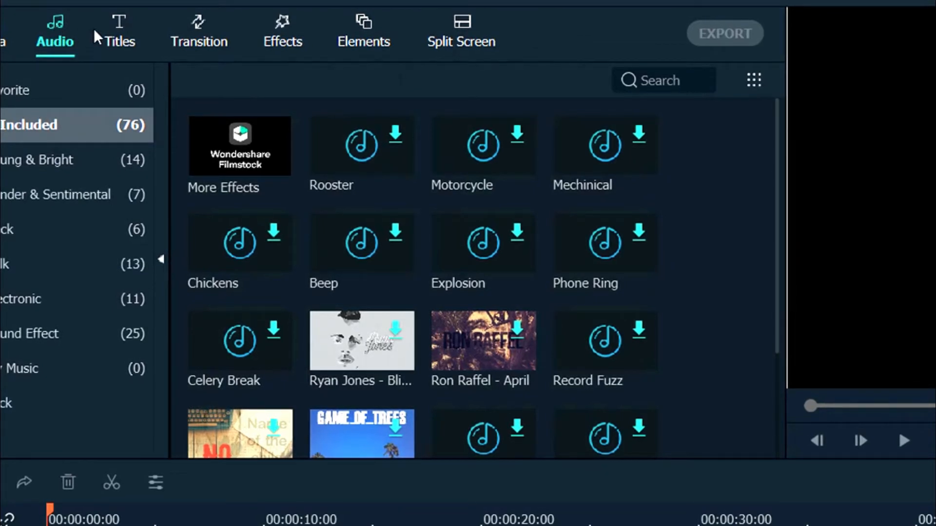
left_click(122, 42)
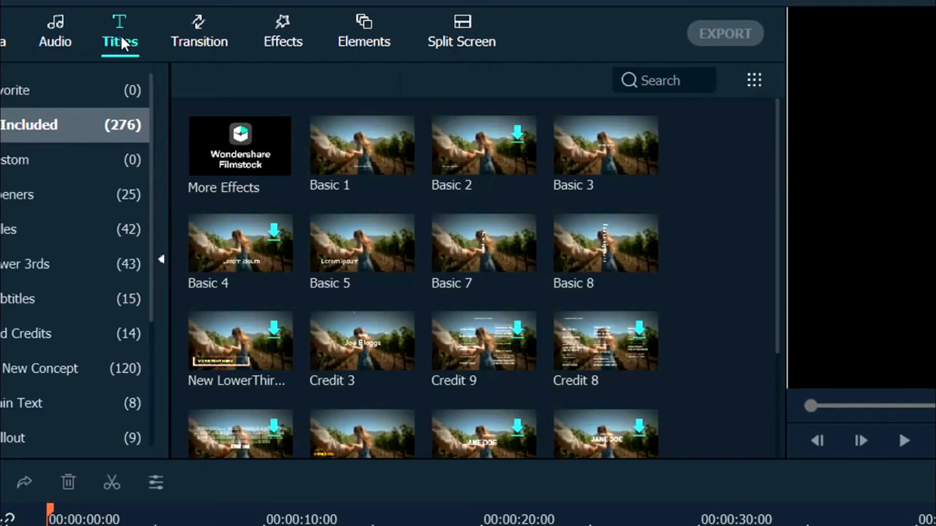
left_click(198, 35)
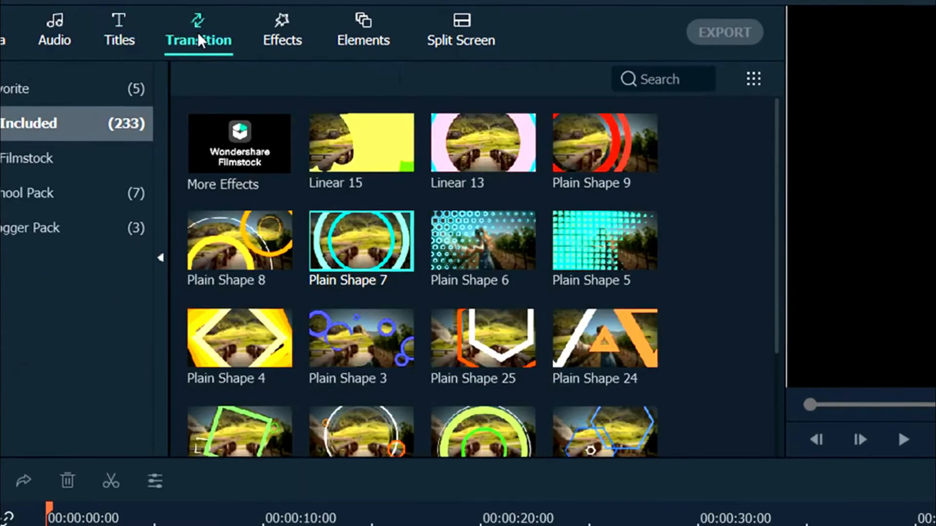
left_click(275, 32)
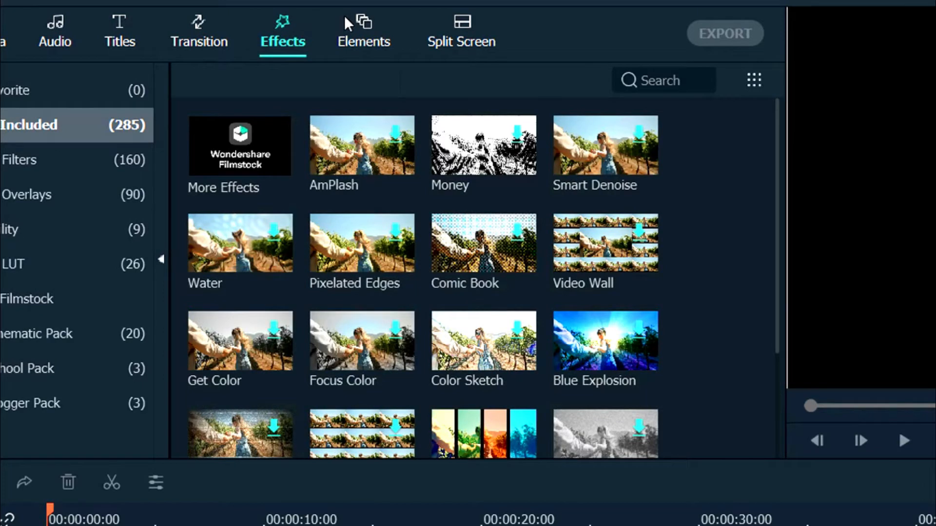
left_click(352, 33)
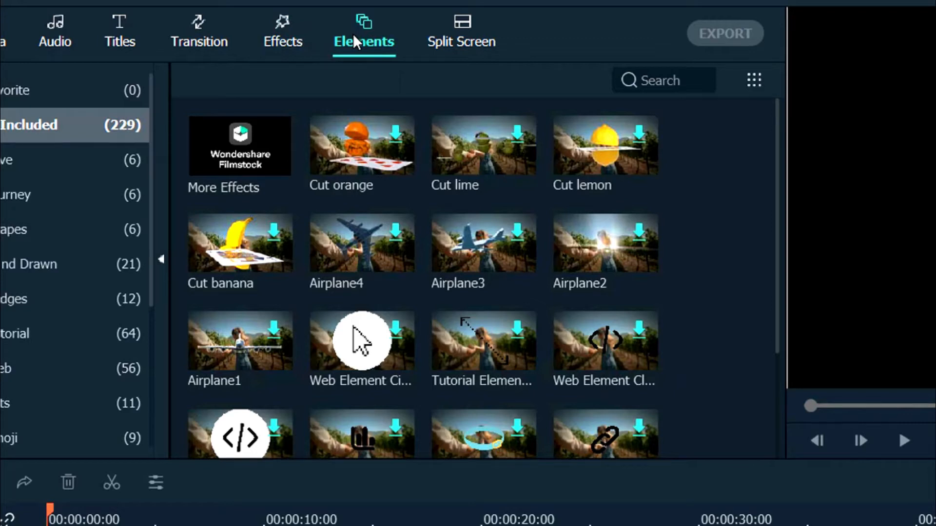
left_click(443, 39)
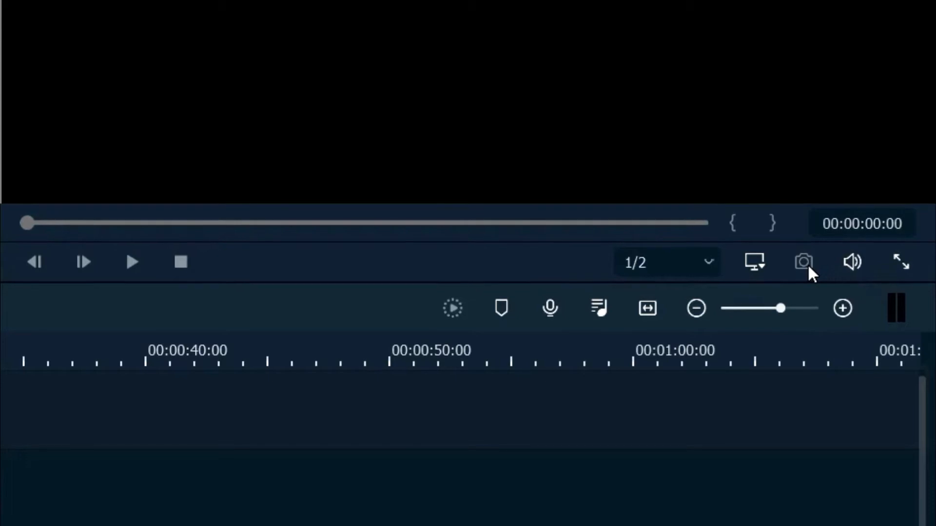
Review the project's aspect ratio, resolution and frame rate options, keeping 16:9 (Widescreen), 1920 x 1080 (Full HD) and 25 fps
left_click(757, 261)
left_click(705, 303)
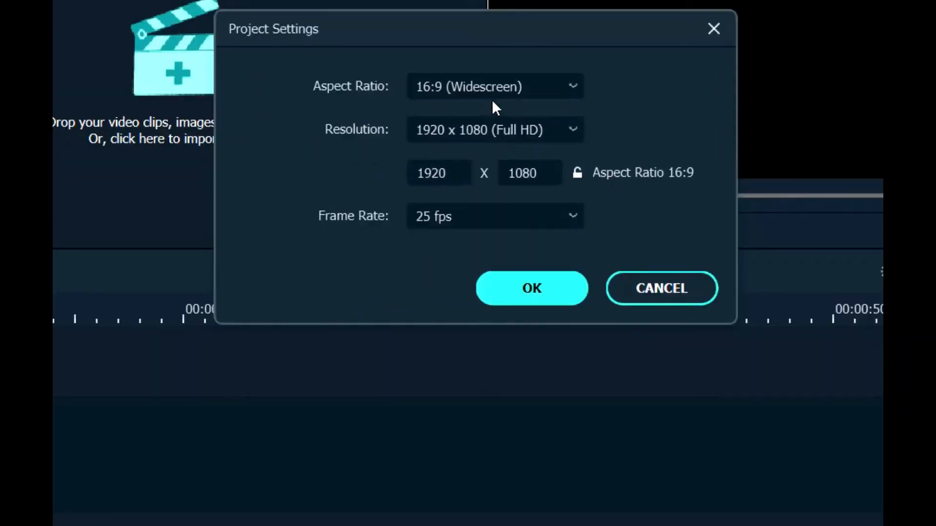
left_click(501, 86)
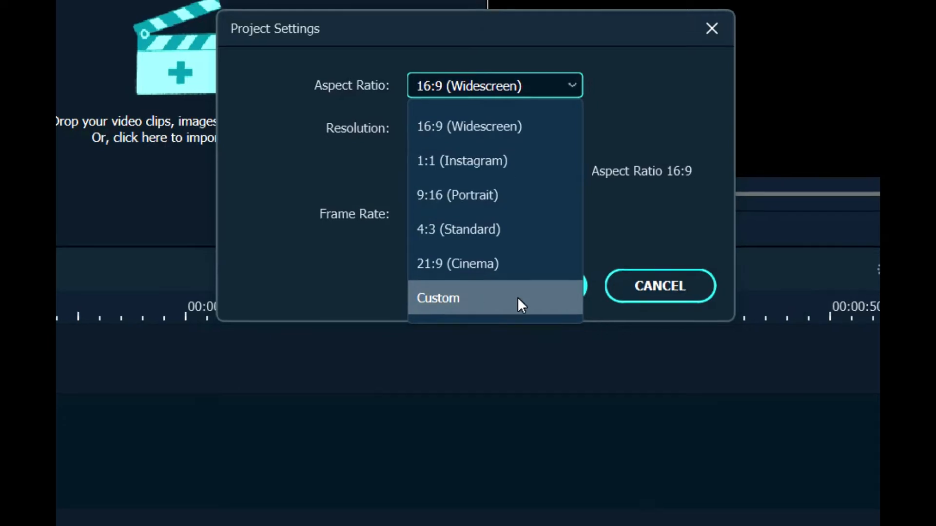
left_click(542, 89)
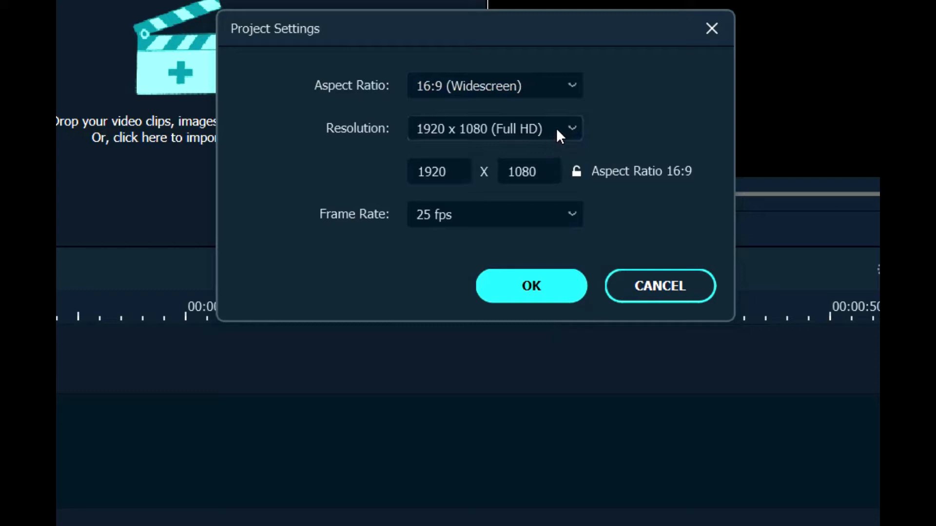
left_click(531, 129)
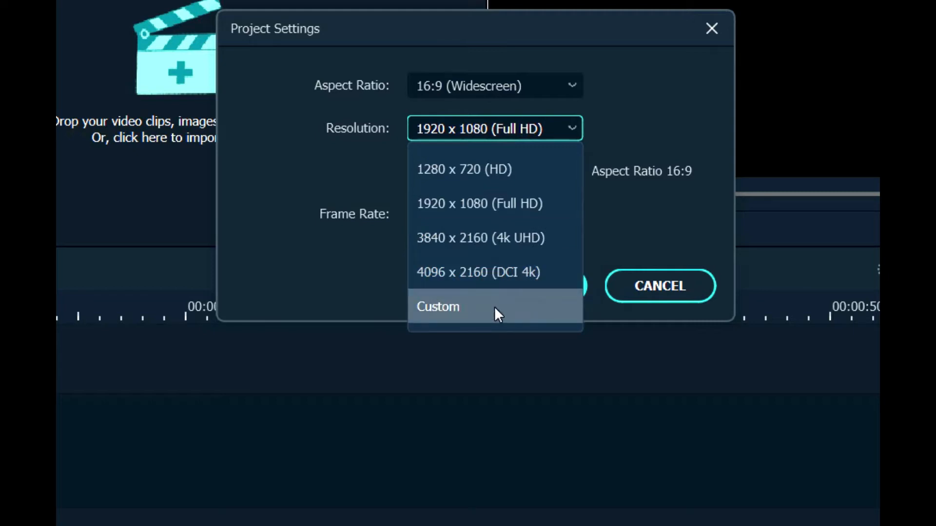
left_click(560, 132)
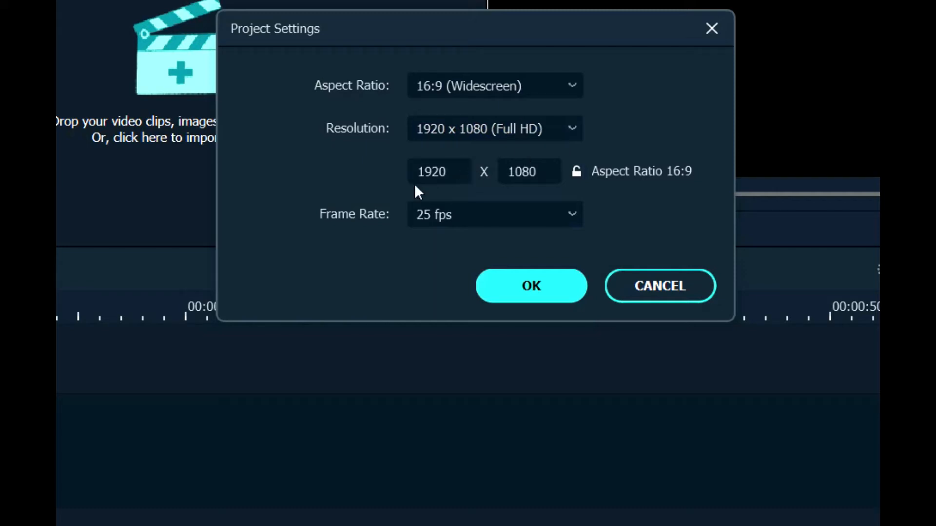
left_click(434, 214)
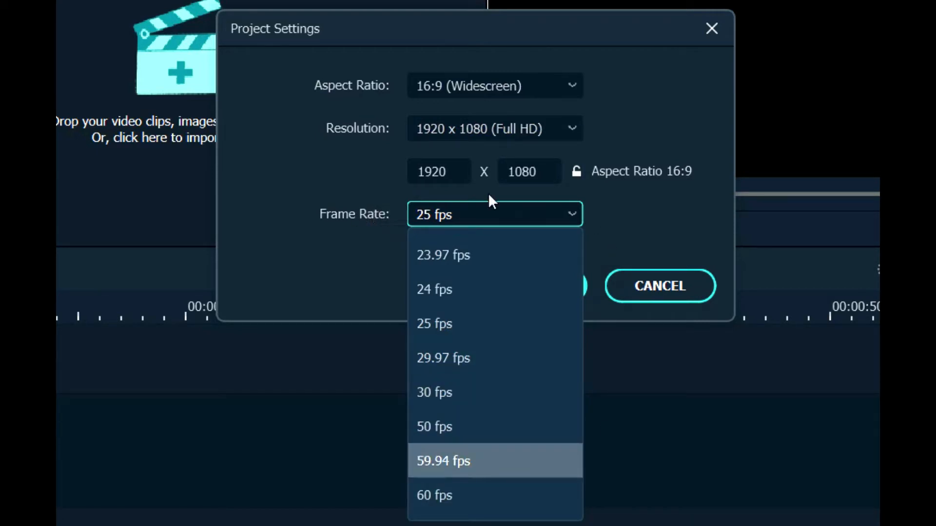
left_click(516, 209)
left_click(461, 170)
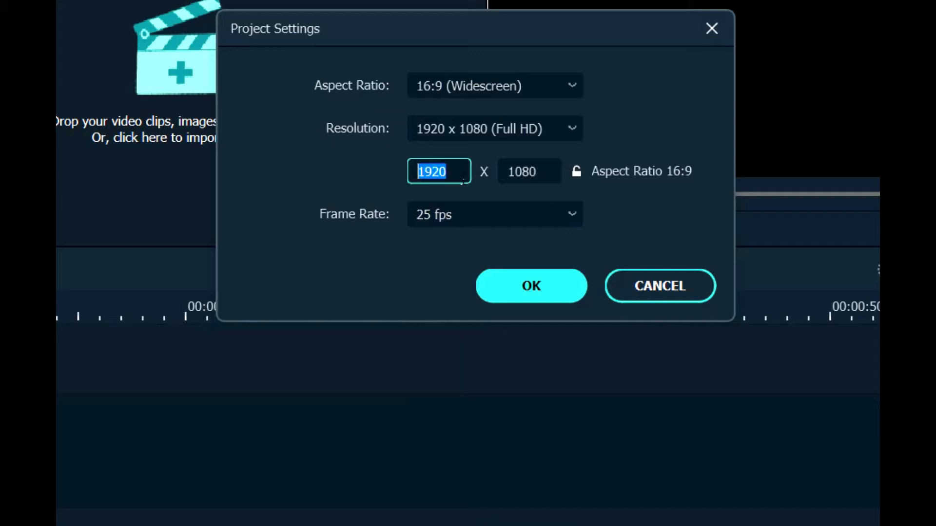
left_click(539, 185)
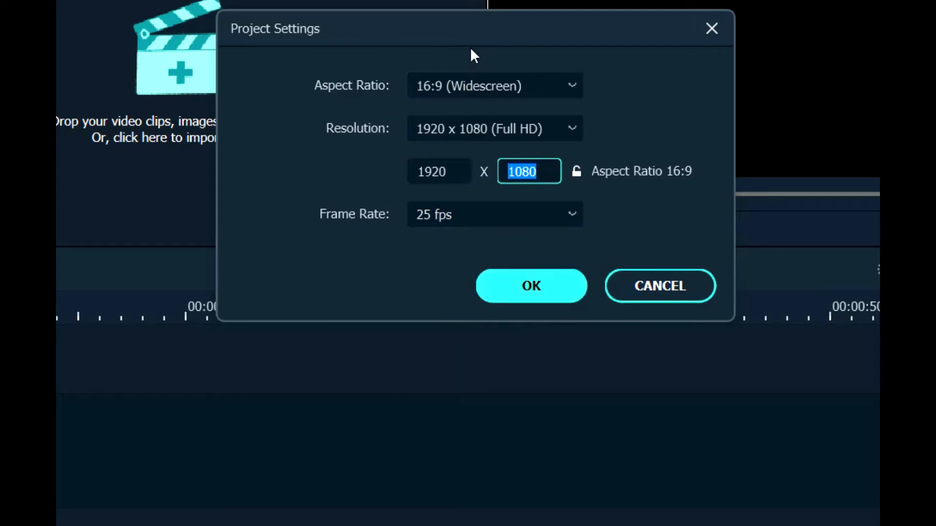
left_click(514, 285)
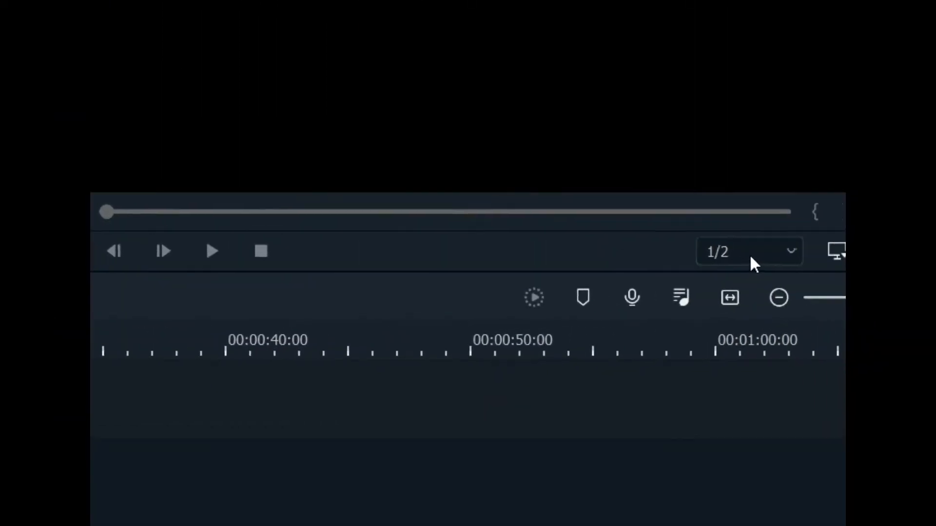
left_click(750, 253)
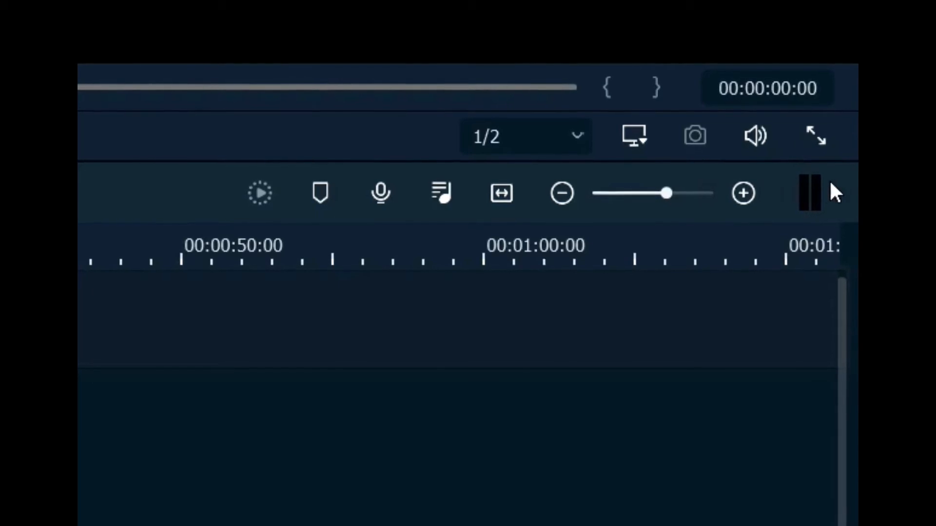
left_click(813, 192)
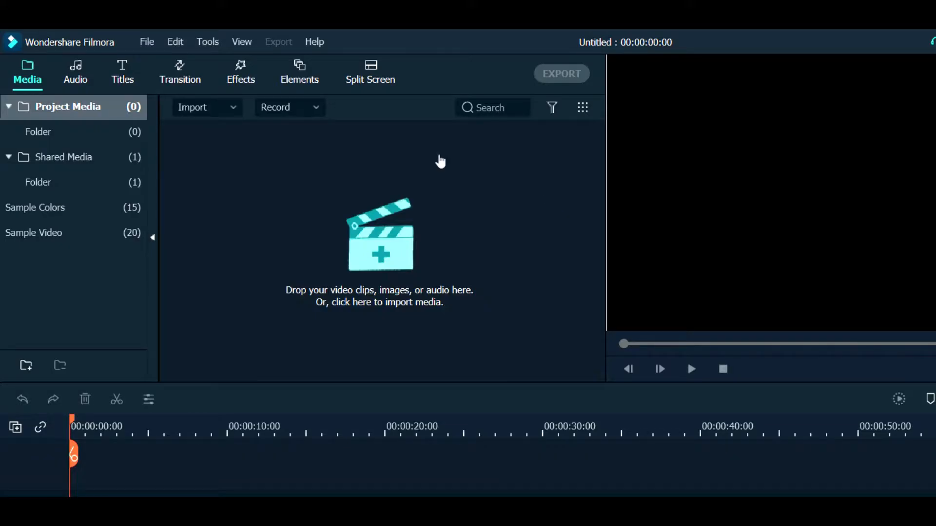
Import the video VID_20210817_141837 from the Tutorial folder on the Desktop into the project media
left_click(242, 186)
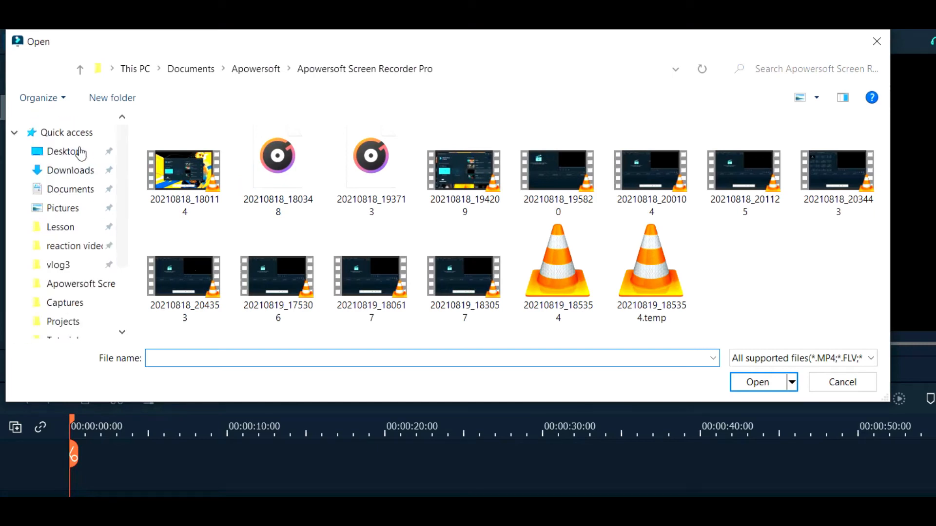
left_click(78, 152)
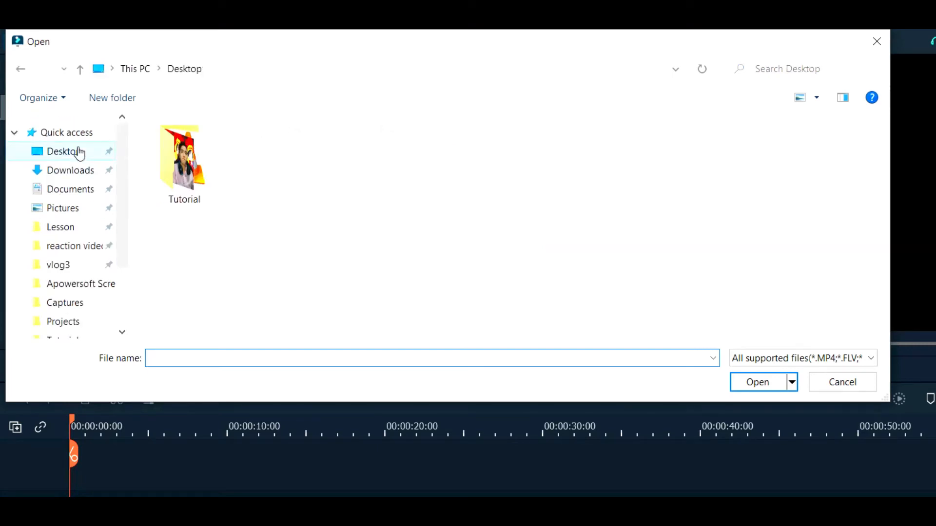
double_click(185, 161)
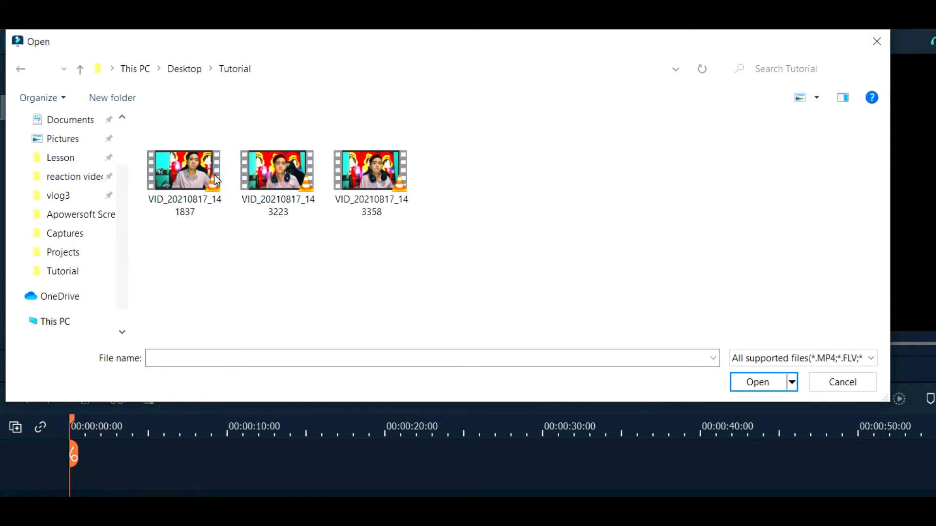
left_click(184, 170)
left_click(757, 382)
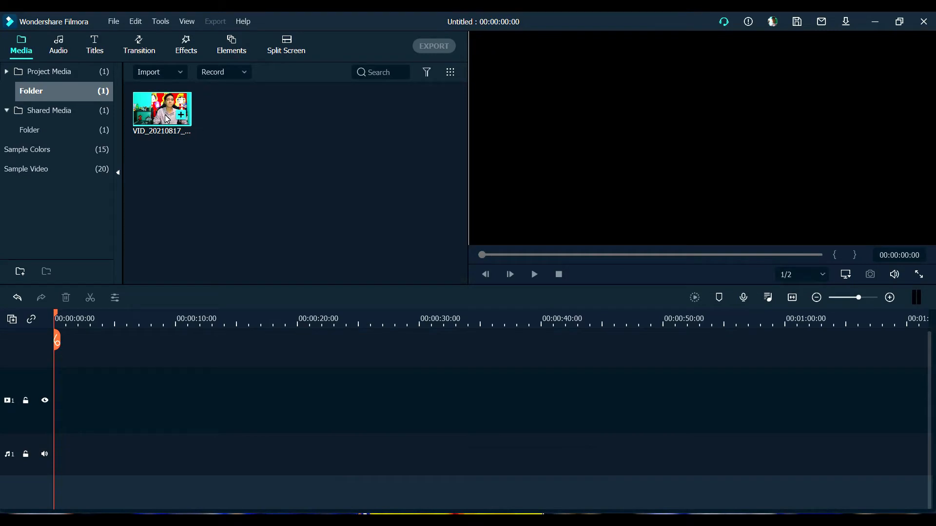
Place the imported clip at the start of video track 1, keeping the project settings of 1920 x 1080 25fps
left_click_drag(162, 115, 56, 414)
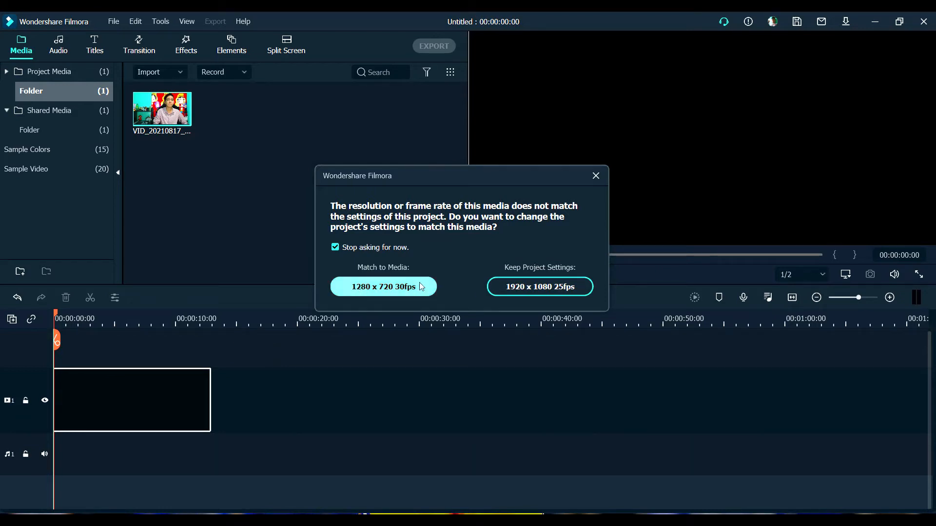
left_click(526, 288)
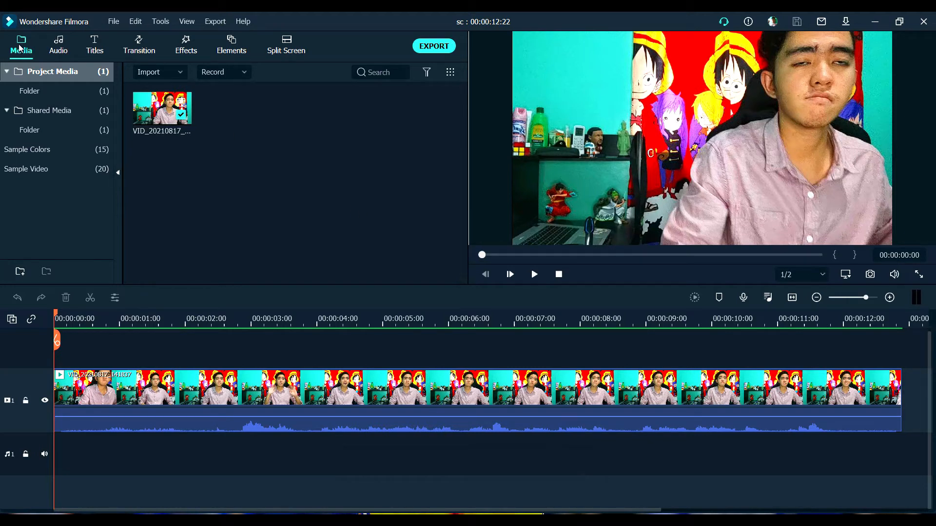
Import the videos VID_20210817_143223 and VID_20210817_143358 from the Desktop's Tutorial folder into the project media
right_click(277, 144)
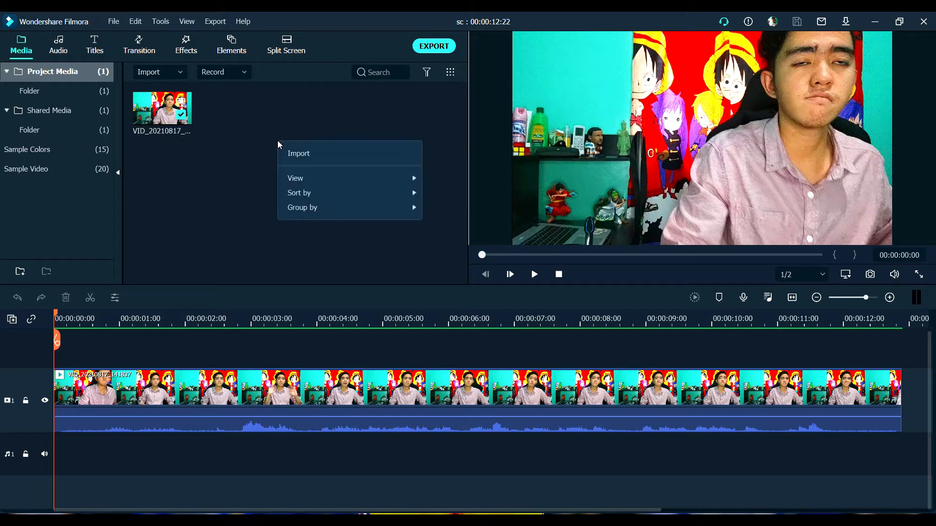
left_click(298, 159)
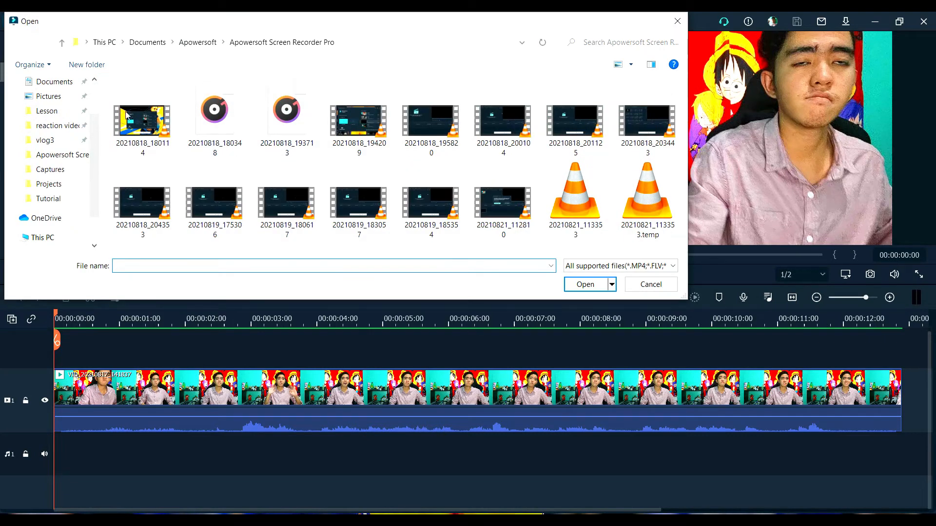
scroll(45, 125, "up", 2)
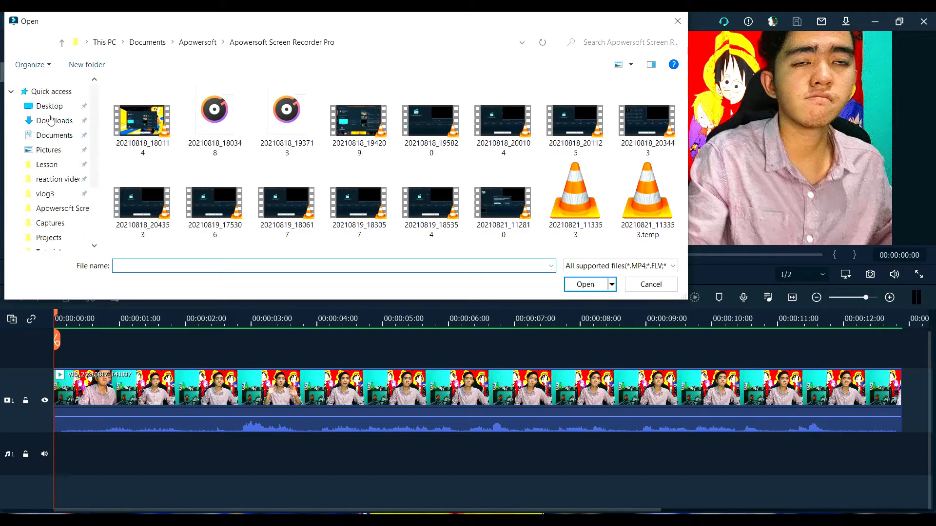
left_click(50, 106)
double_click(146, 120)
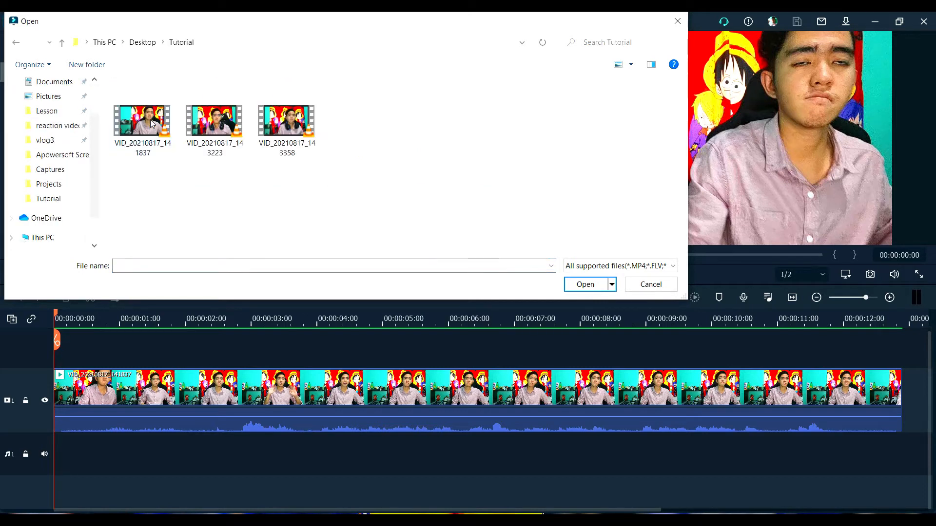
left_click_drag(210, 204, 322, 127)
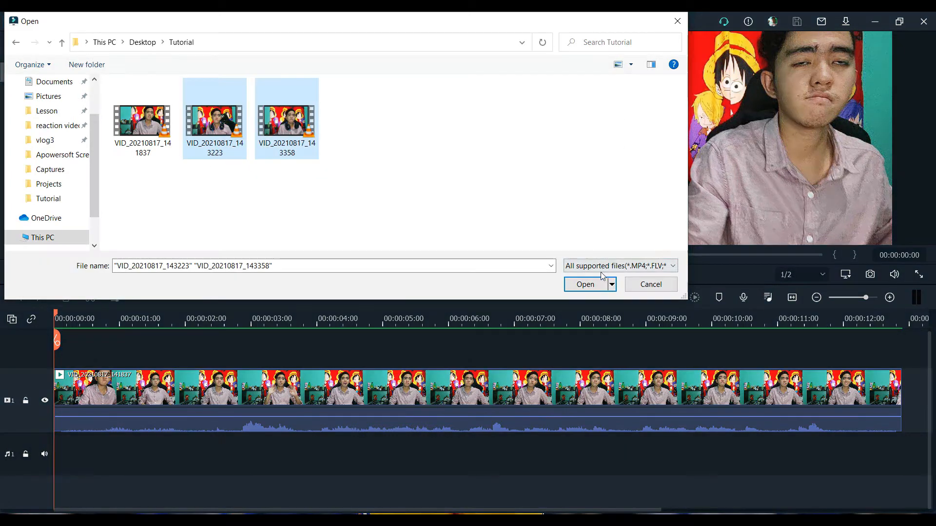
left_click(593, 285)
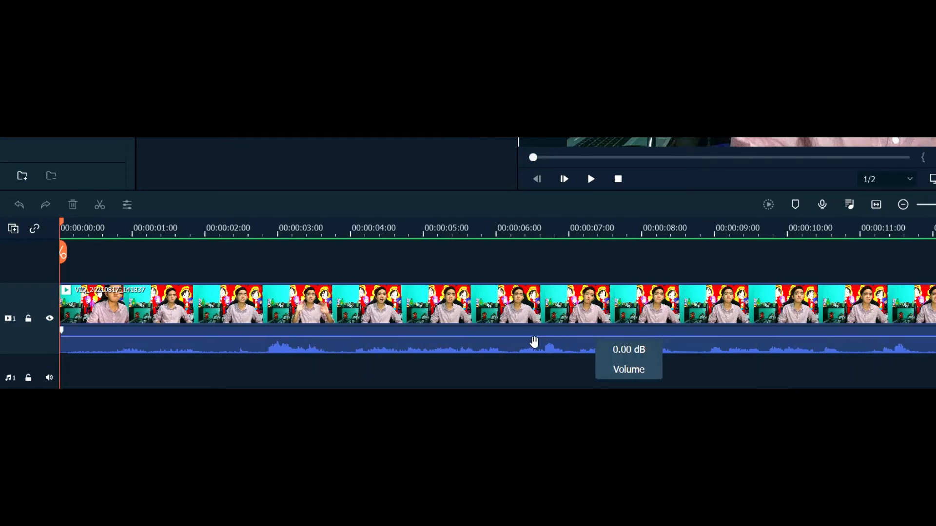
Inspect the clip on video track 1 by scrubbing to about 00:00:01:20 and returning the playhead to the start
left_click(112, 311)
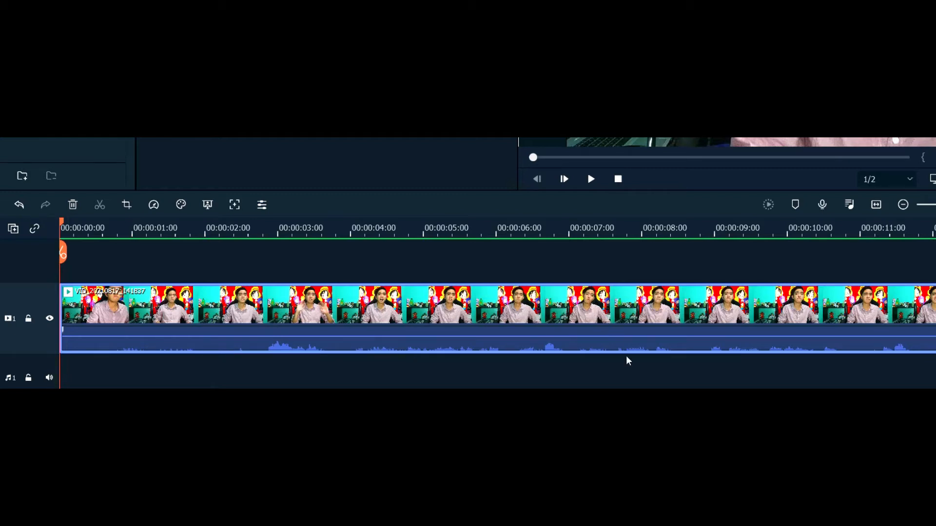
mouse_move(73, 338)
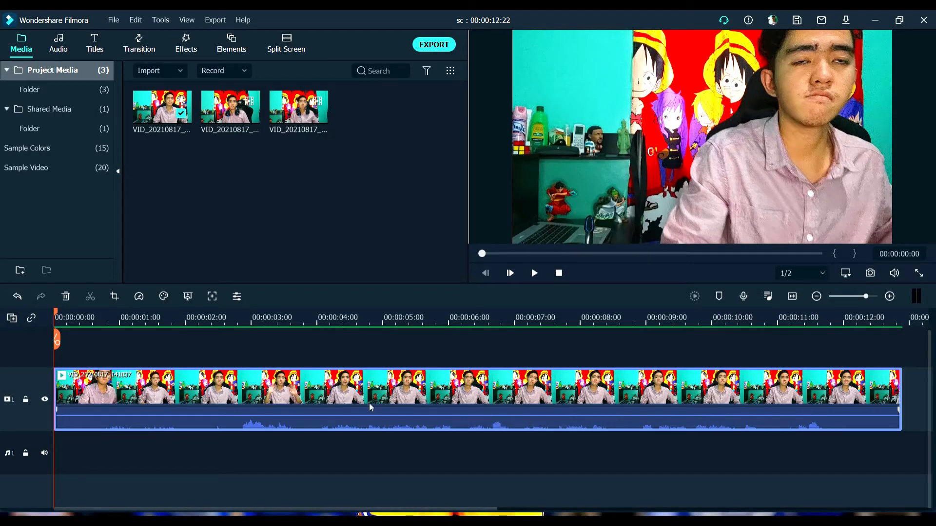
left_click(171, 320)
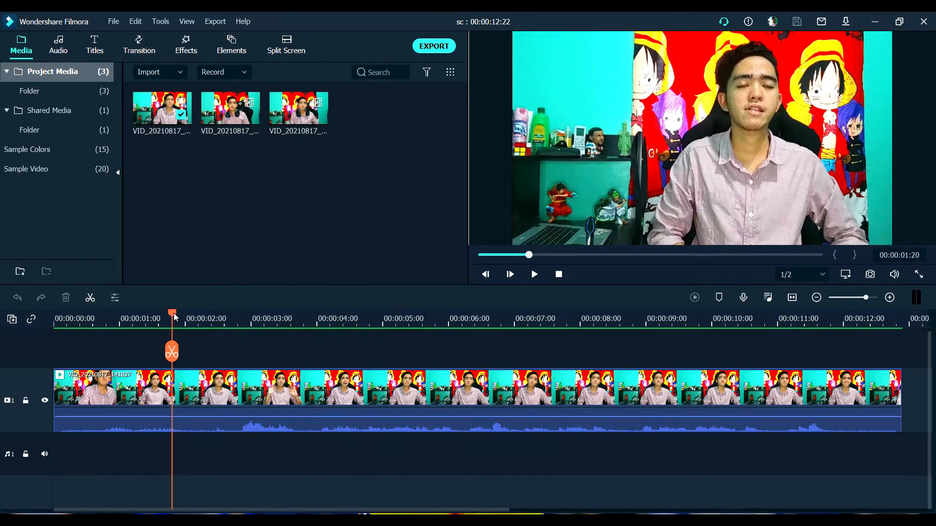
left_click_drag(176, 317, 42, 318)
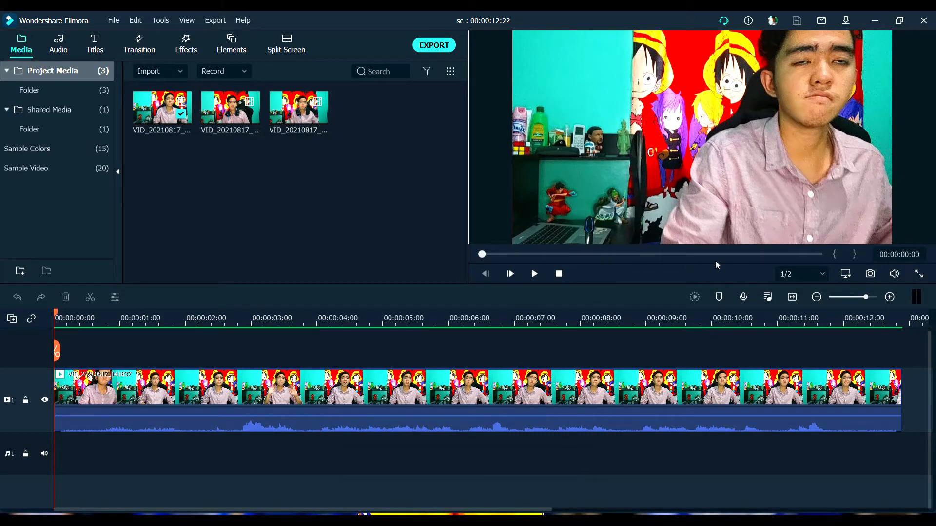
left_click(890, 297)
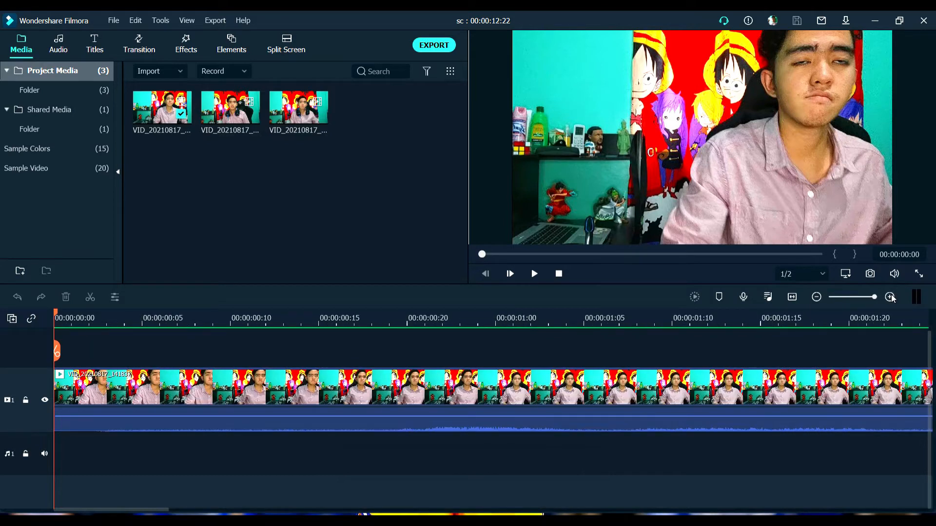
Split the clip on video track 1 near its end, at about 00:00:12:04
left_click(891, 297)
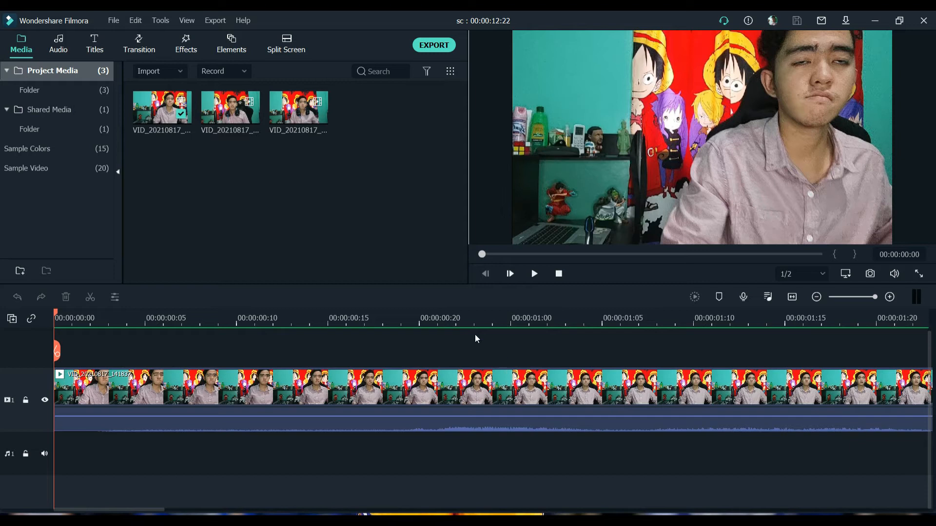
scroll(309, 319, "right", 10)
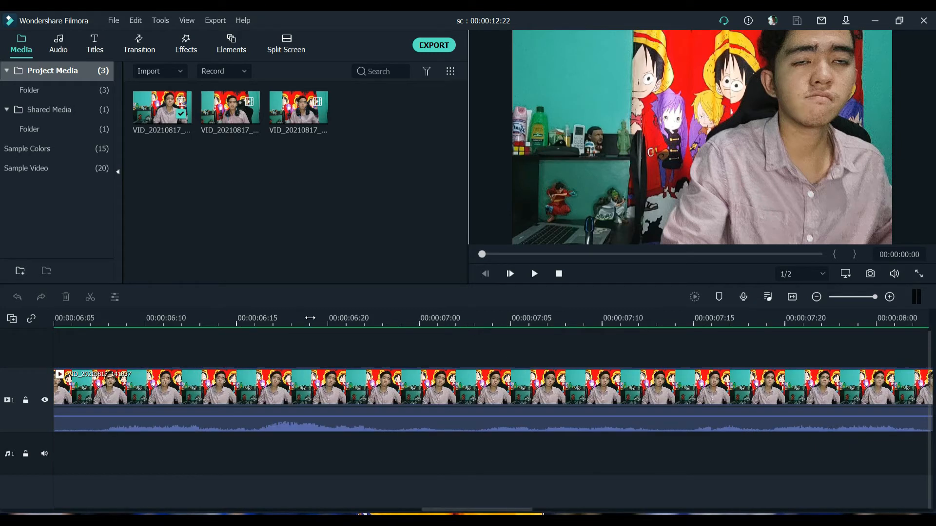
scroll(478, 335, "right", 10)
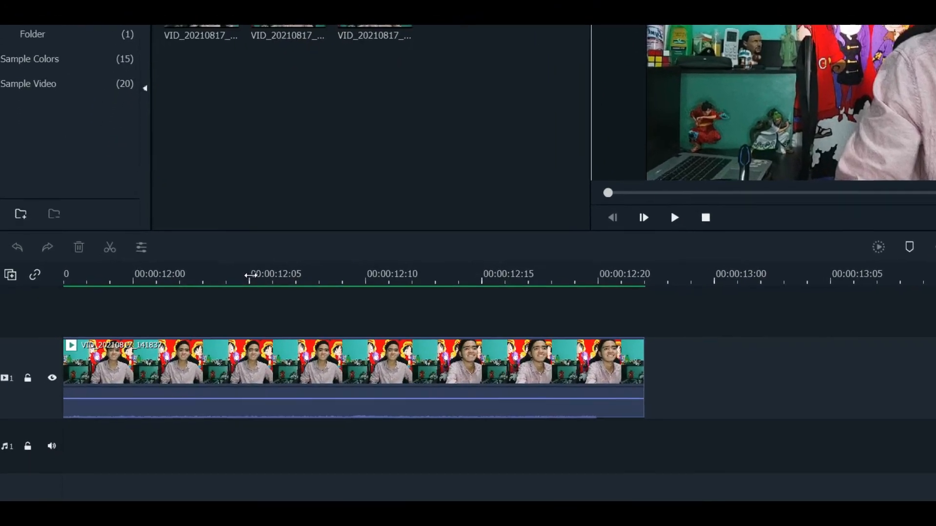
left_click(92, 297)
key("space")
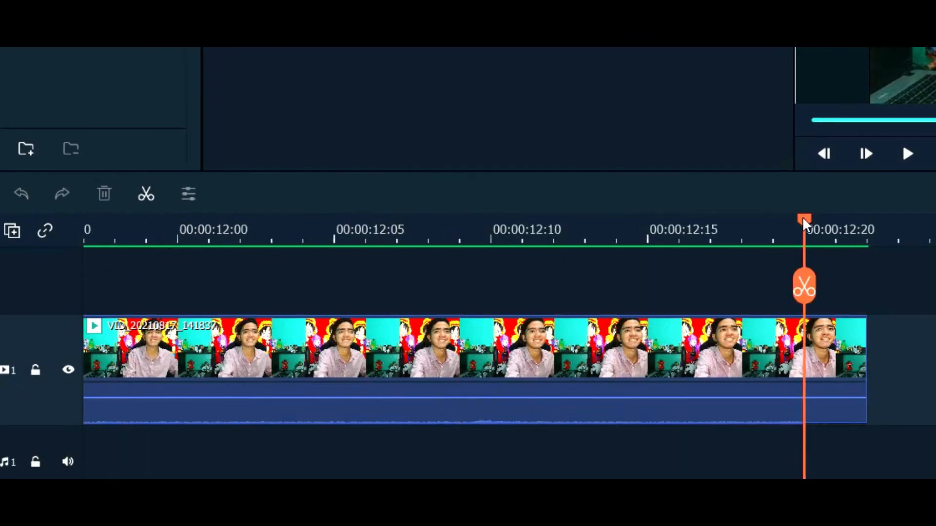
left_click_drag(803, 220, 330, 227)
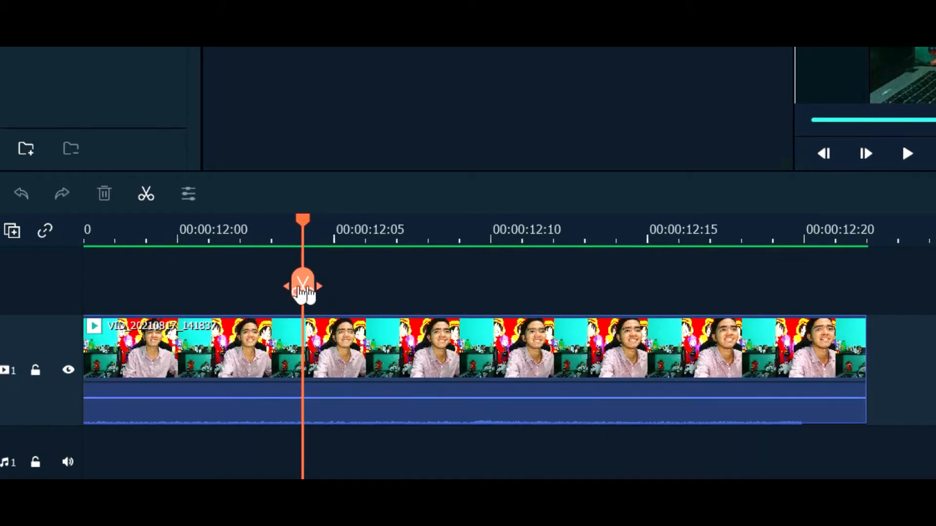
left_click(306, 293)
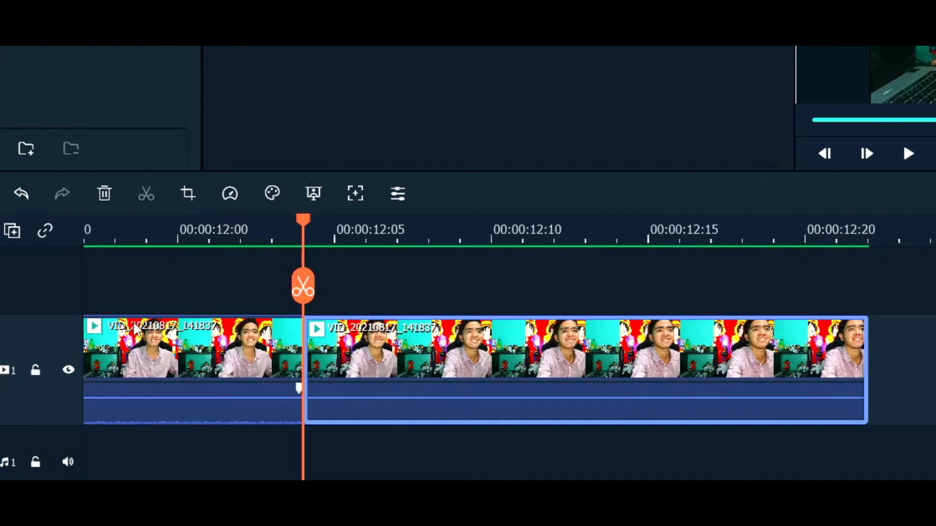
Delete the clip section after the cut at 00:00:12:04 from video track 1
left_click(181, 345)
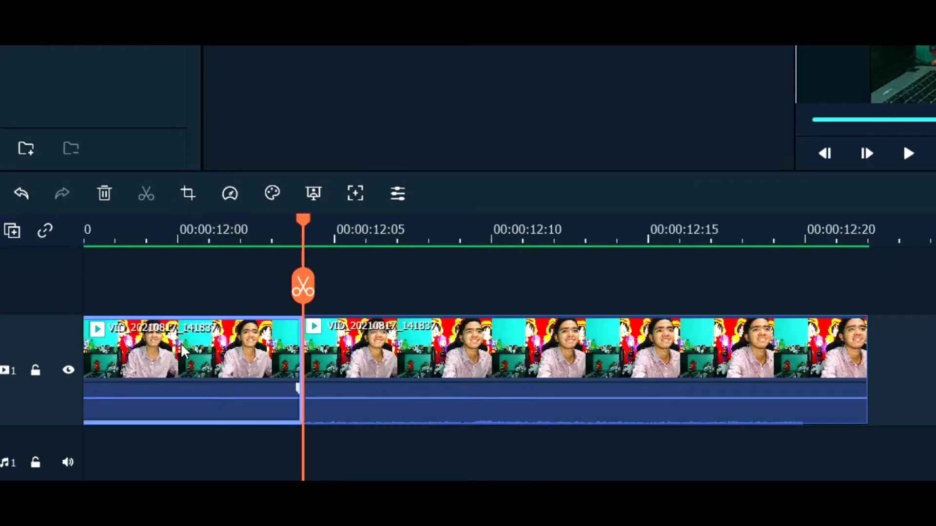
left_click(445, 352)
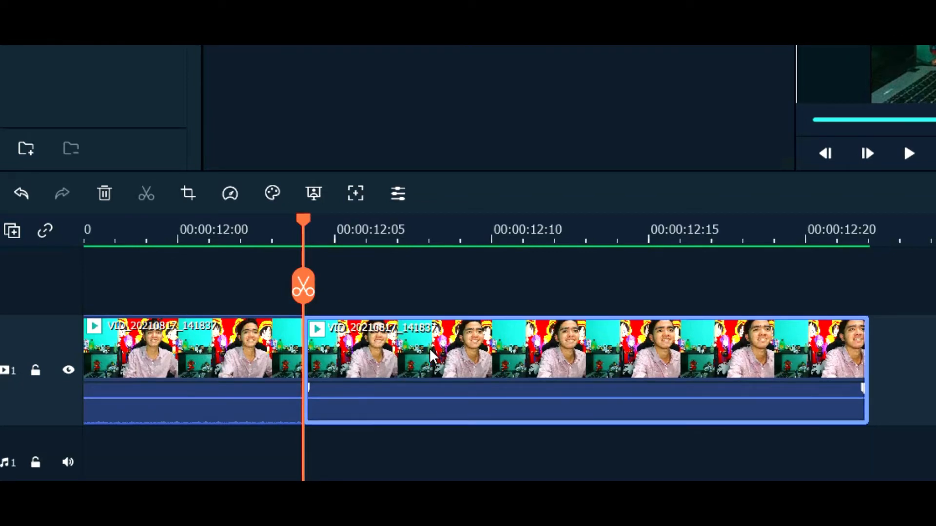
key("Delete")
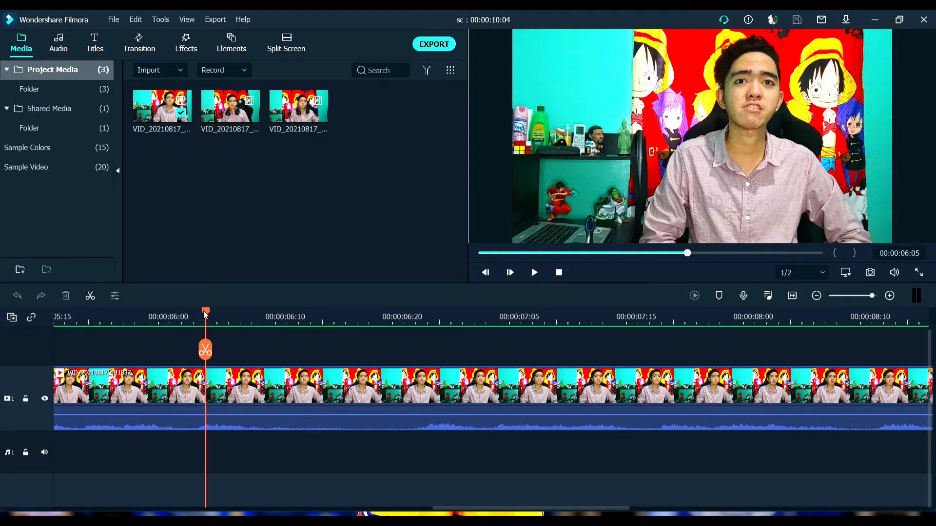
Cut the section between 00:00:06:08 and 00:00:06:22 out of the clip on video track 1
left_click_drag(205, 314, 246, 326)
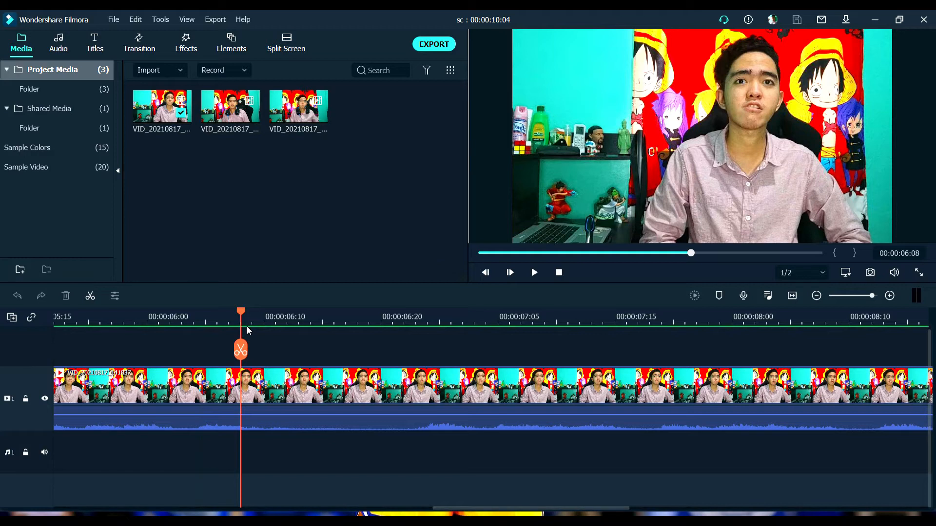
left_click(244, 352)
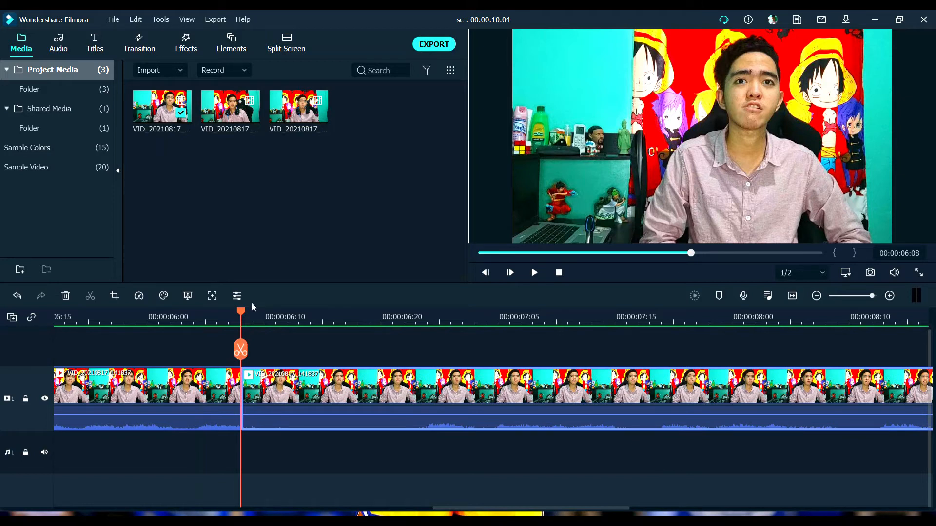
left_click_drag(252, 314, 417, 332)
key("Left")
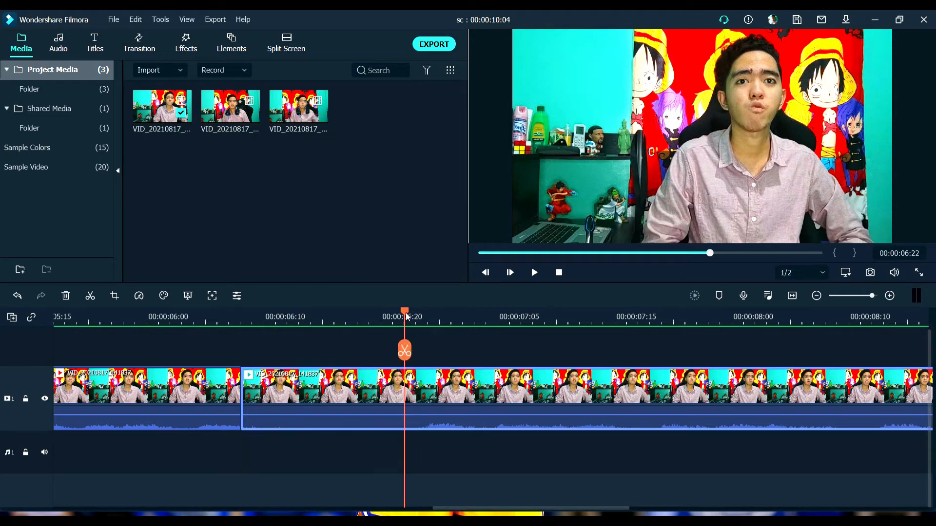
left_click(408, 356)
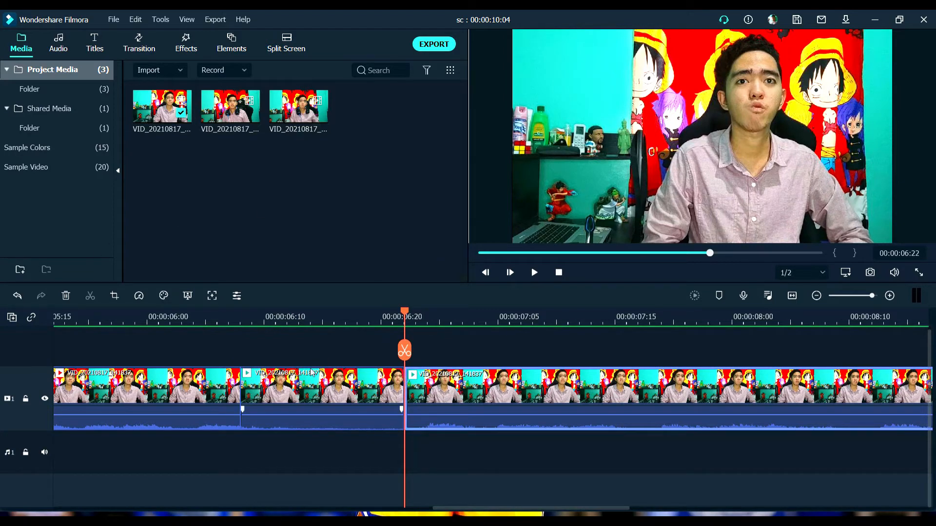
left_click(332, 396)
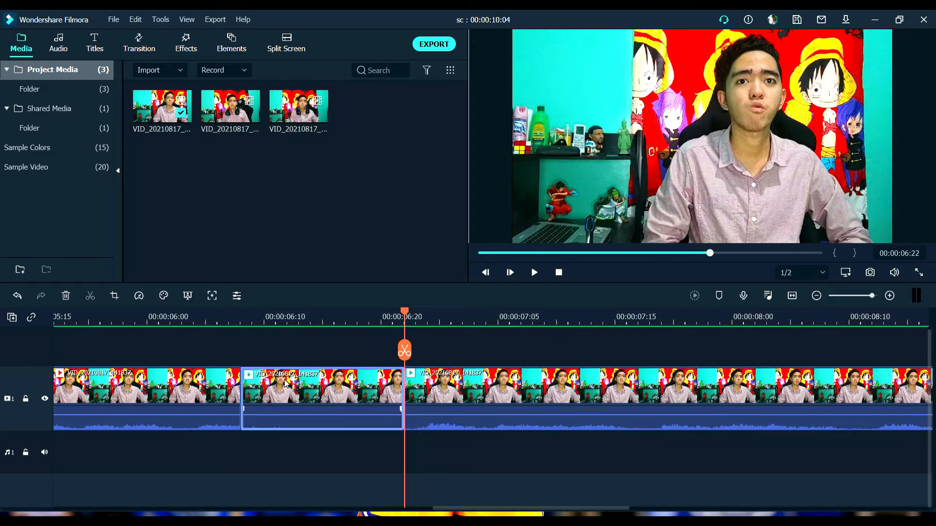
key("Delete")
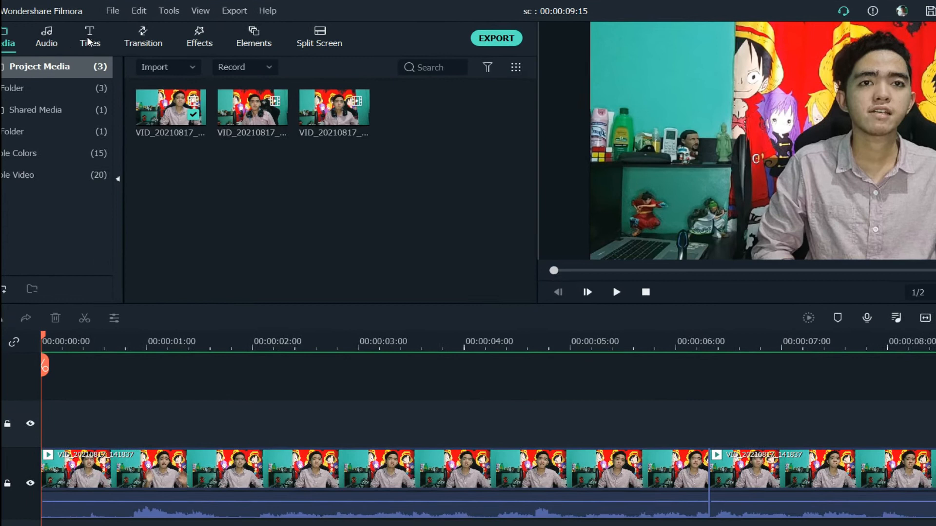
Add the Credit 3 title at the start of video track 2 and preview its first two seconds over the video
left_click(69, 44)
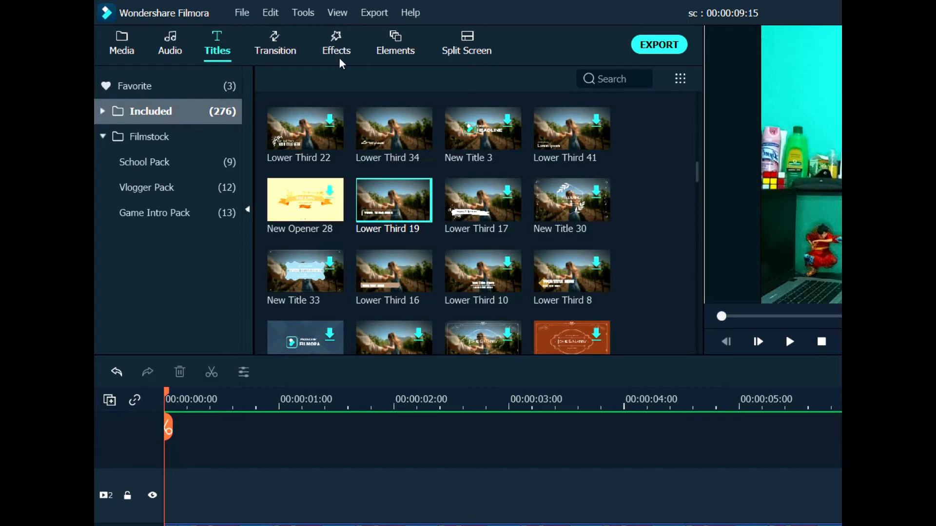
scroll(594, 205, "down", 3)
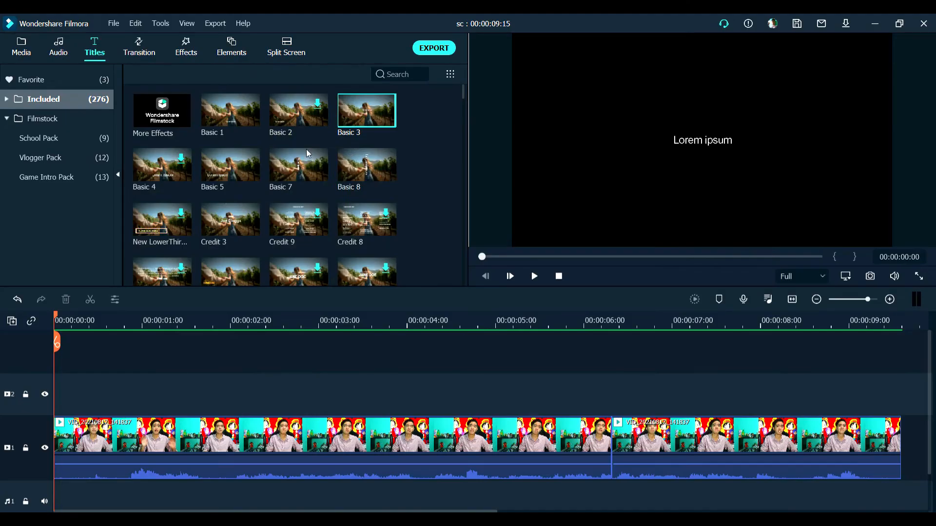
double_click(228, 227)
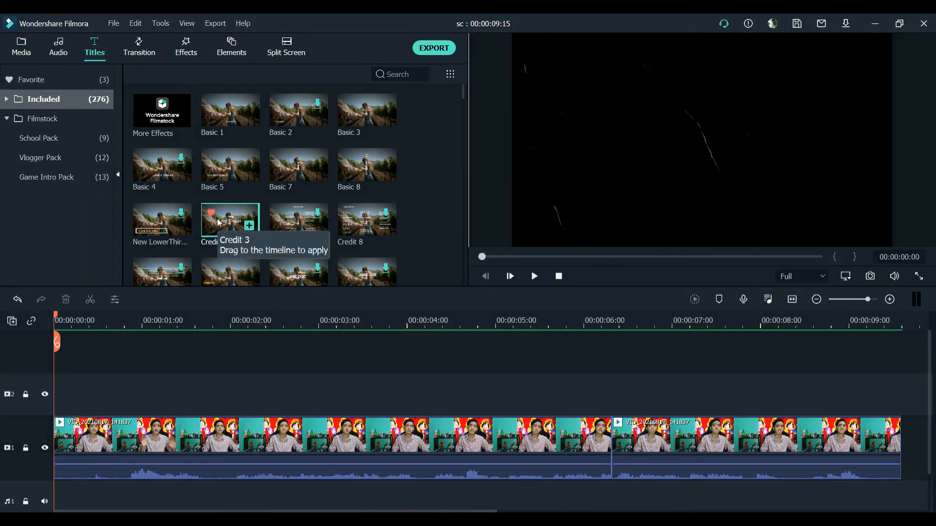
left_click_drag(222, 224, 58, 399)
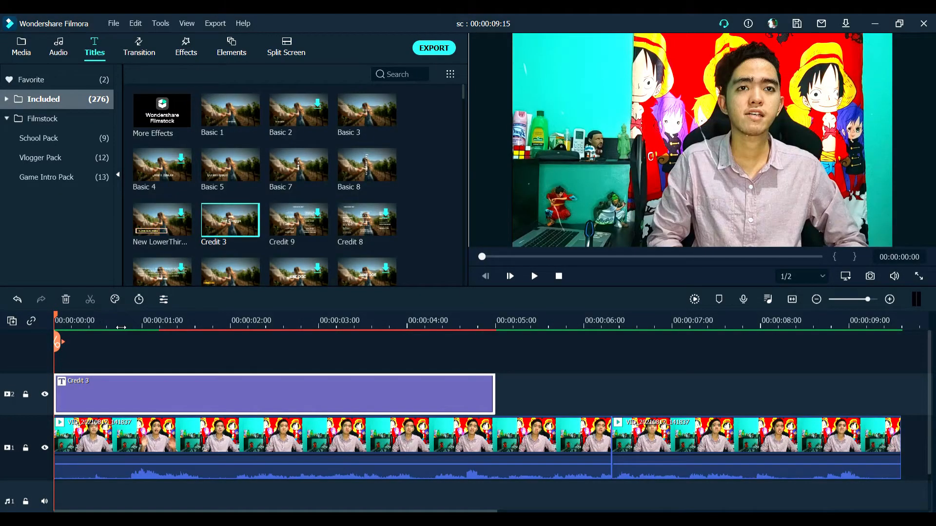
key("space")
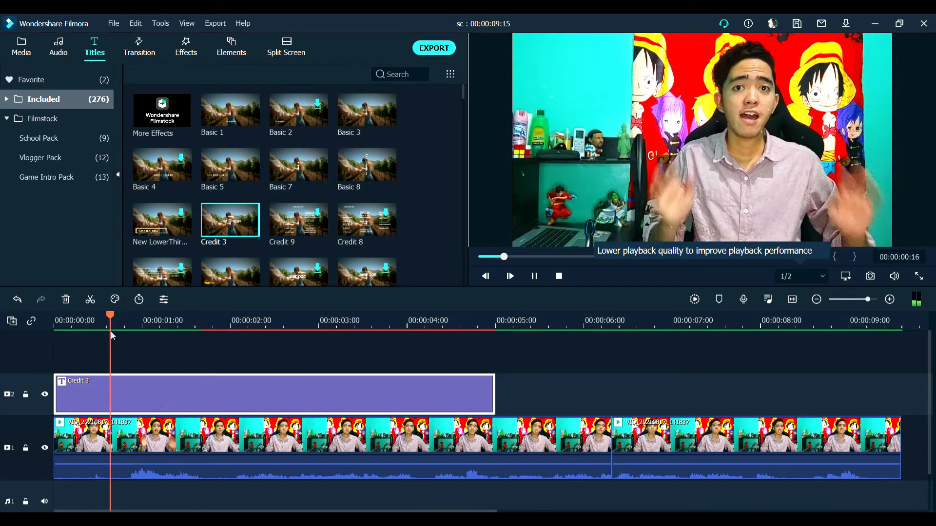
key("space")
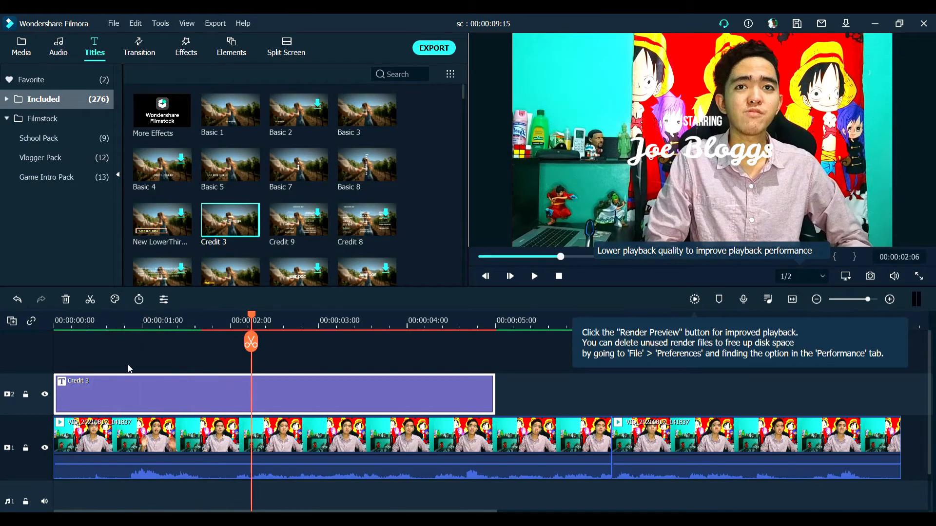
Replace the placeholder name under STARRING in the Credit 3 title with the featured person's title and surname
double_click(118, 393)
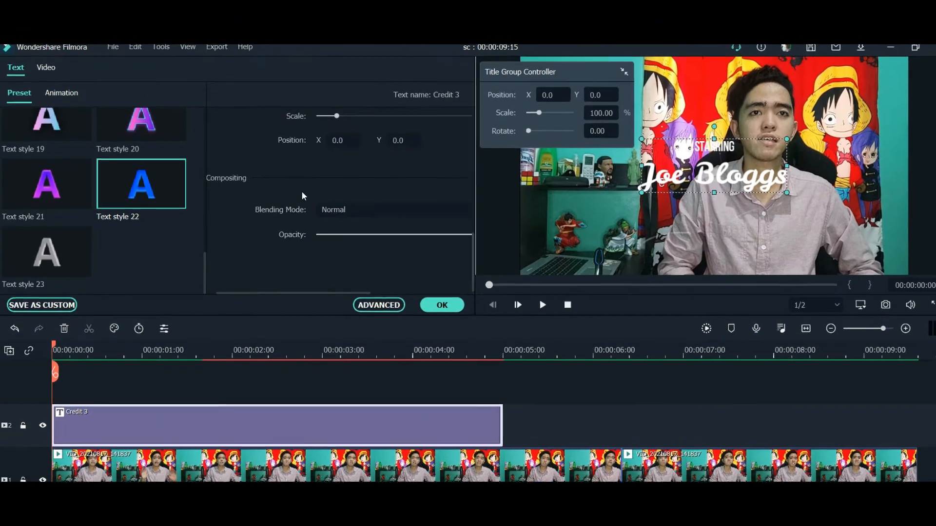
scroll(301, 191, "up", 5)
left_click(286, 238)
left_click_drag(250, 230, 223, 232)
type("Mr. ")
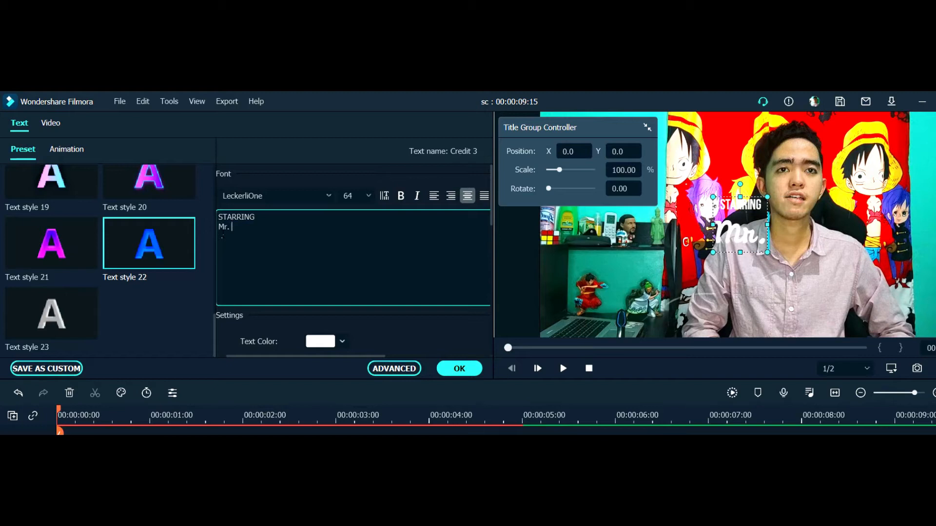
type("Dela Cru")
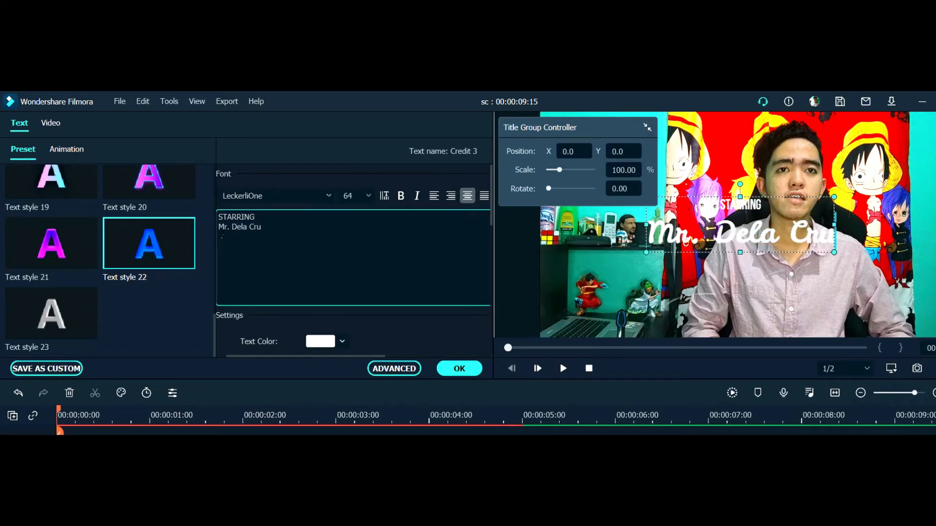
type("z")
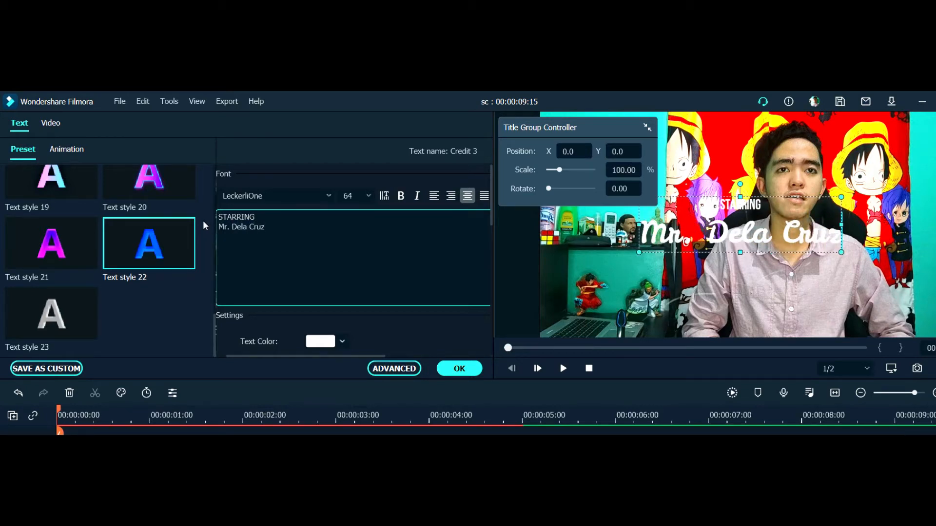
Examine the Credit 3 title's text style presets, font formatting options, and text color, text space, line space and alignment settings
scroll(119, 259, "up", 10)
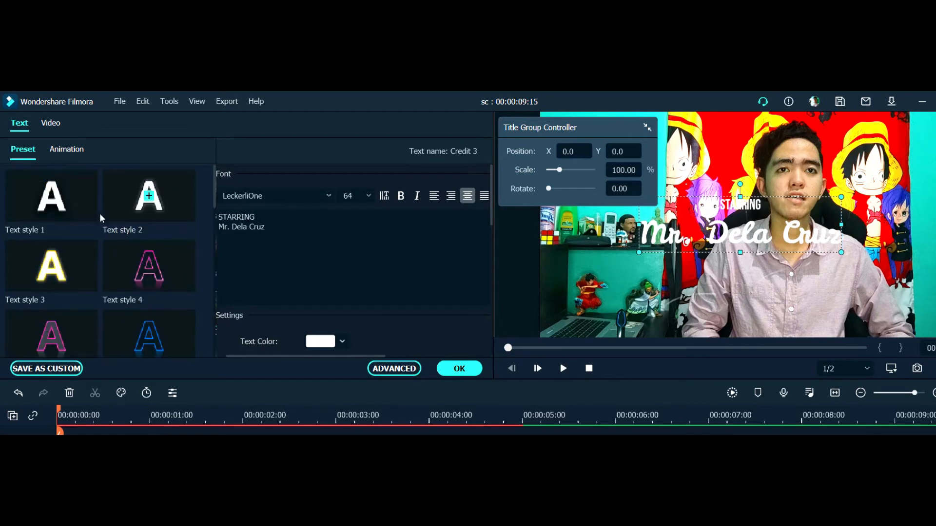
scroll(130, 268, "down", 10)
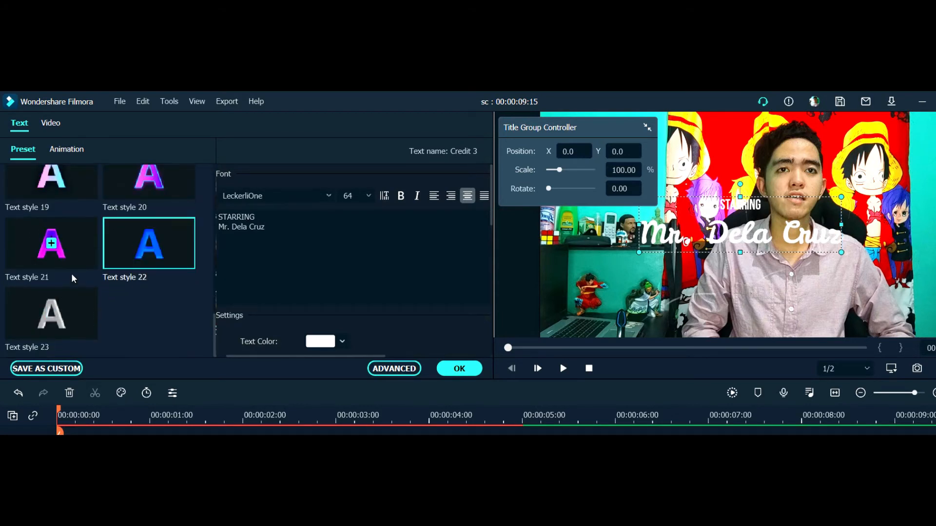
scroll(117, 268, "up", 8)
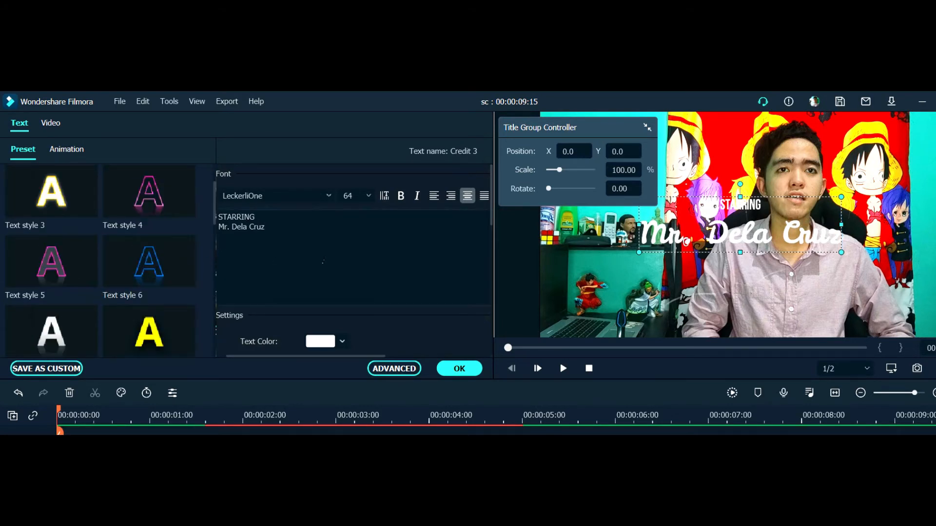
scroll(324, 268, "down", 1)
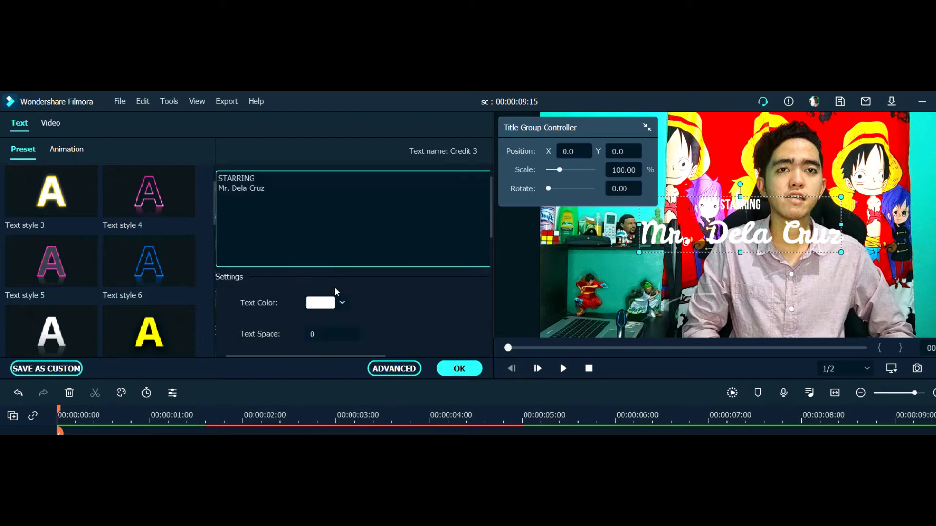
scroll(335, 289, "down", 1)
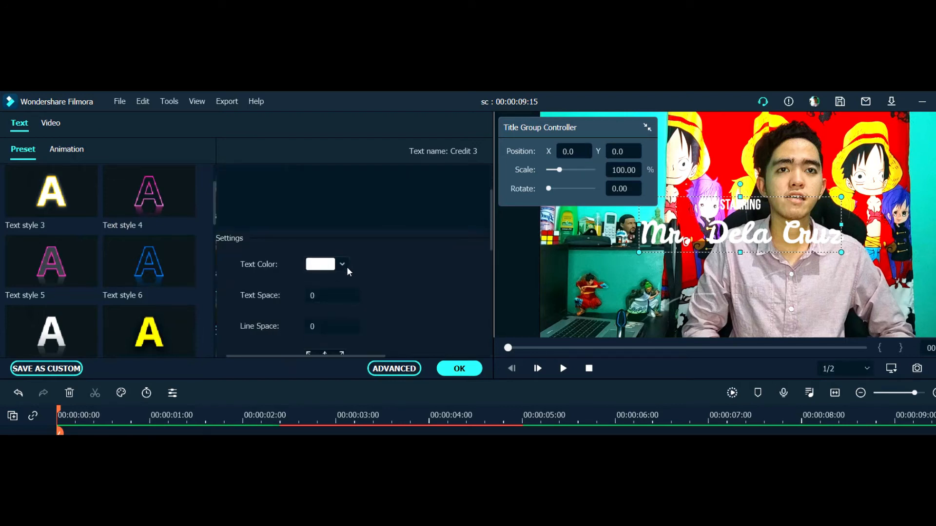
scroll(385, 263, "up", 2)
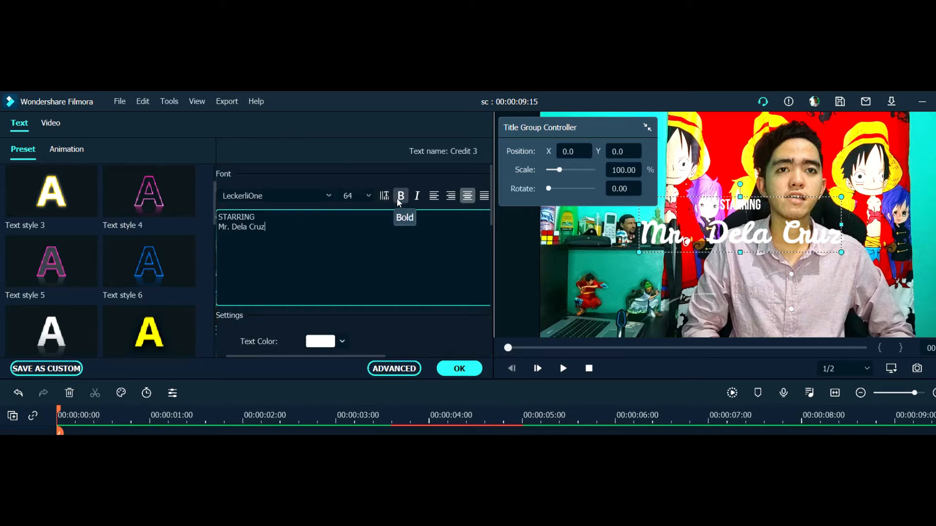
left_click(431, 203)
scroll(432, 203, "right", 2)
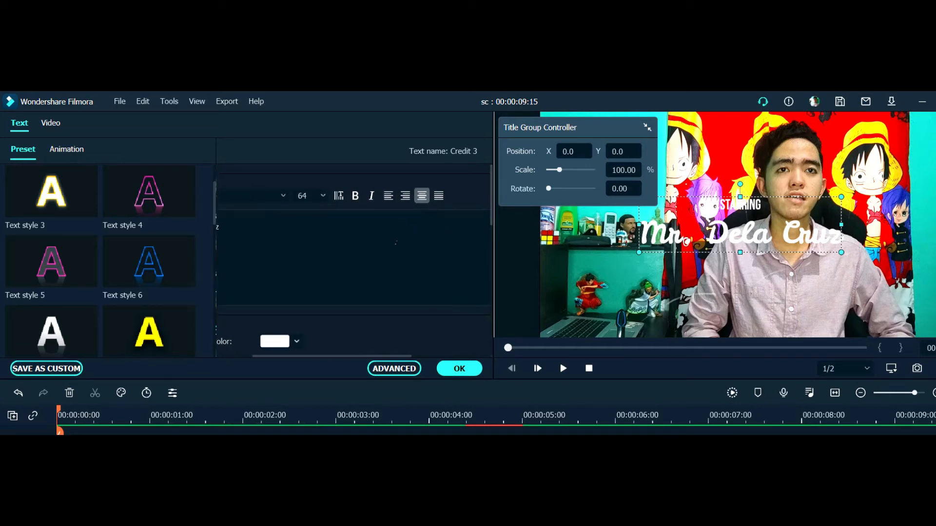
scroll(352, 250, "left", 2)
scroll(352, 250, "down", 4)
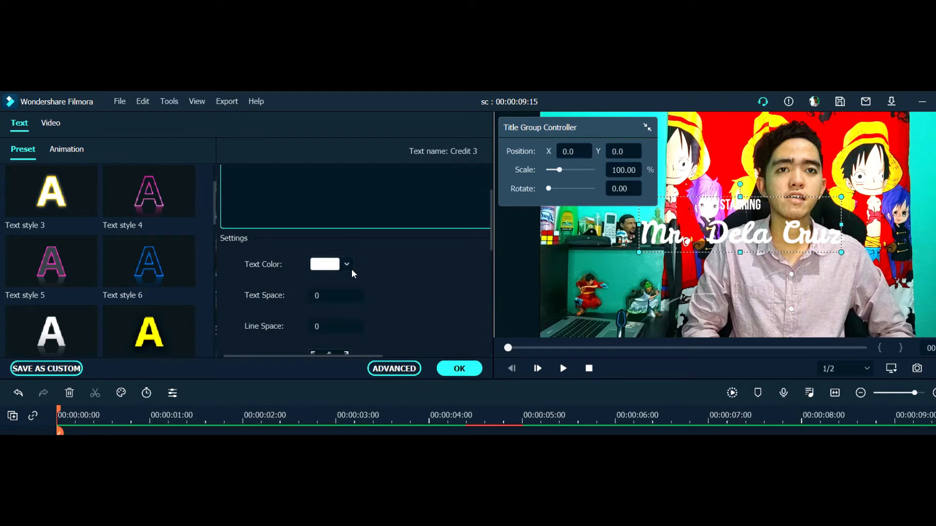
left_click(338, 332)
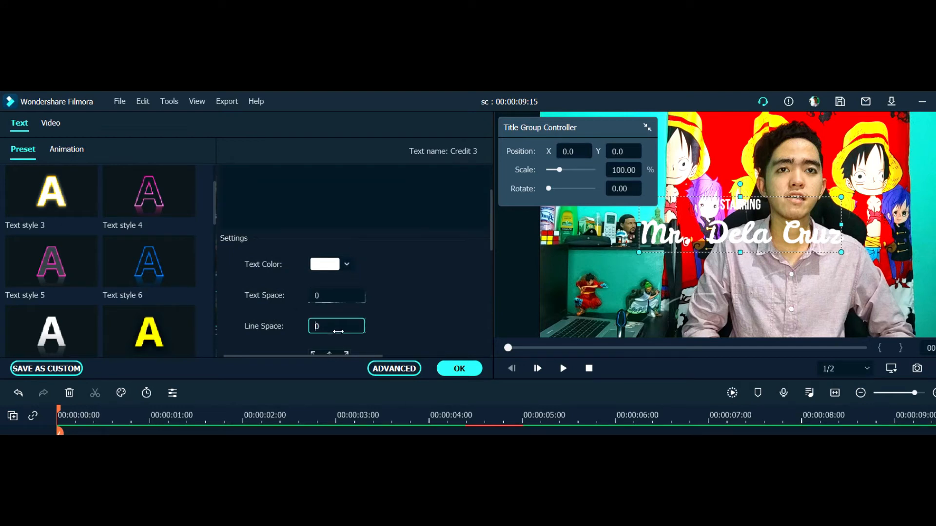
scroll(370, 299, "down", 2)
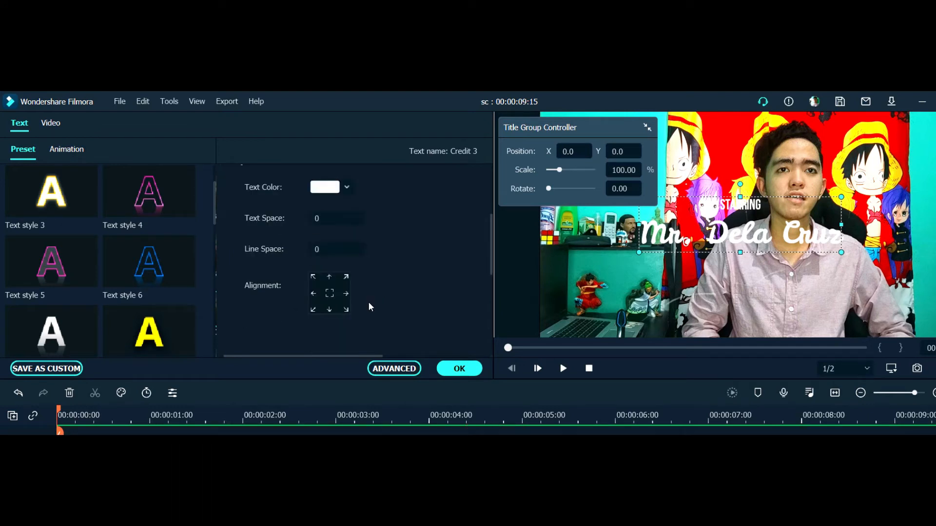
Examine the Credit 3 title's transform, blending mode and opacity settings
scroll(366, 291, "down", 3)
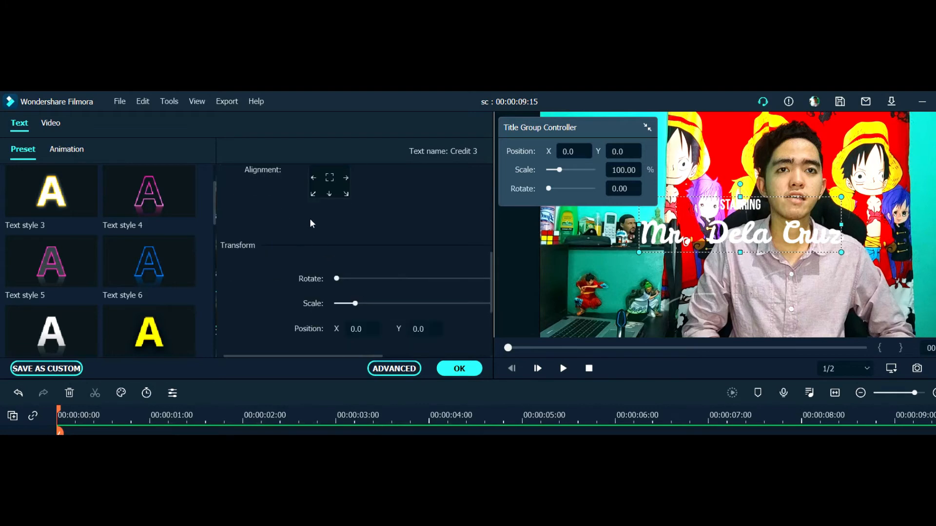
scroll(329, 227, "up", 2)
scroll(335, 260, "down", 2)
scroll(335, 284, "down", 3)
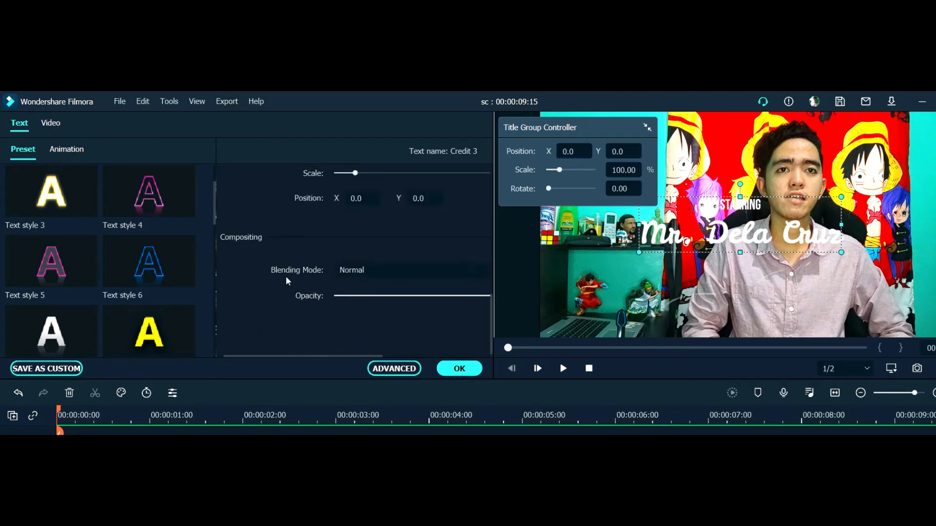
scroll(338, 294, "right", 2)
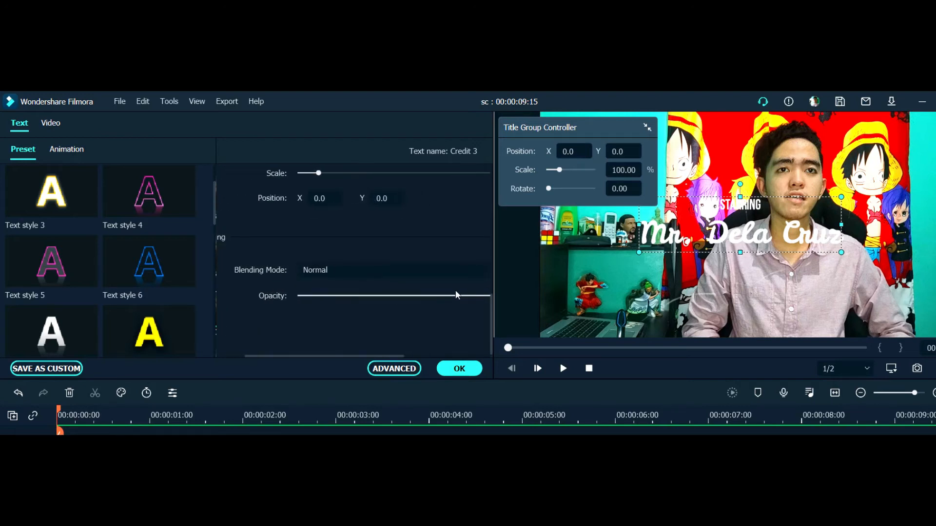
Widen the title settings area, set the Credit 3 title's blending mode to Multiply and apply the title changes
left_click_drag(499, 292, 537, 292)
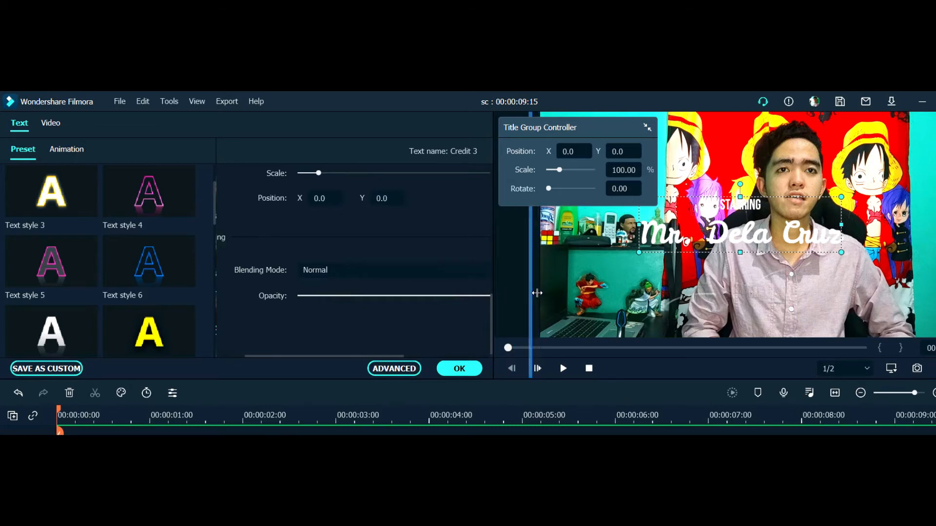
left_click_drag(537, 291, 536, 291)
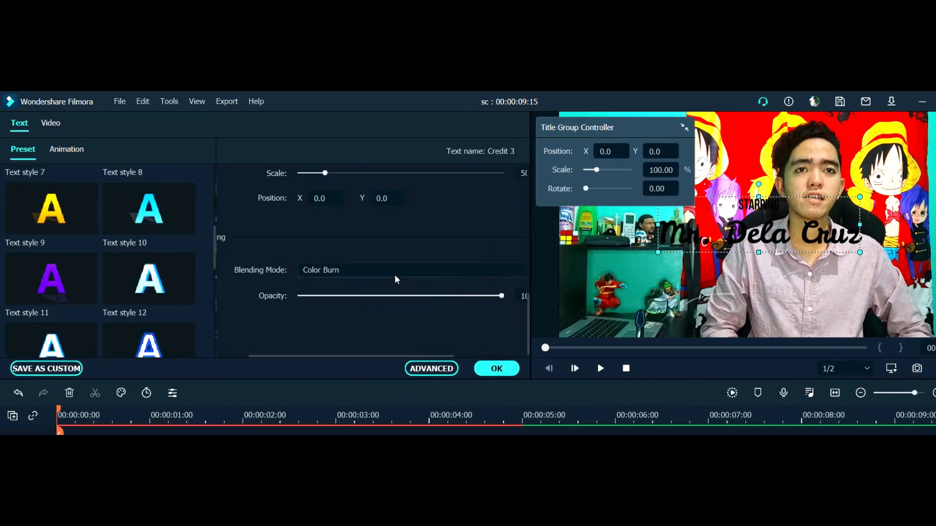
scroll(396, 277, "up", 1)
left_click(373, 267)
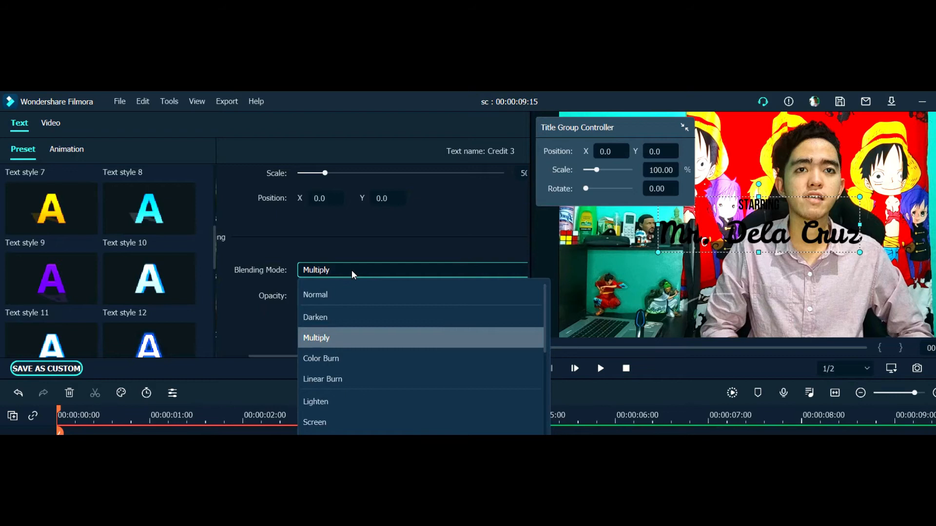
left_click(352, 270)
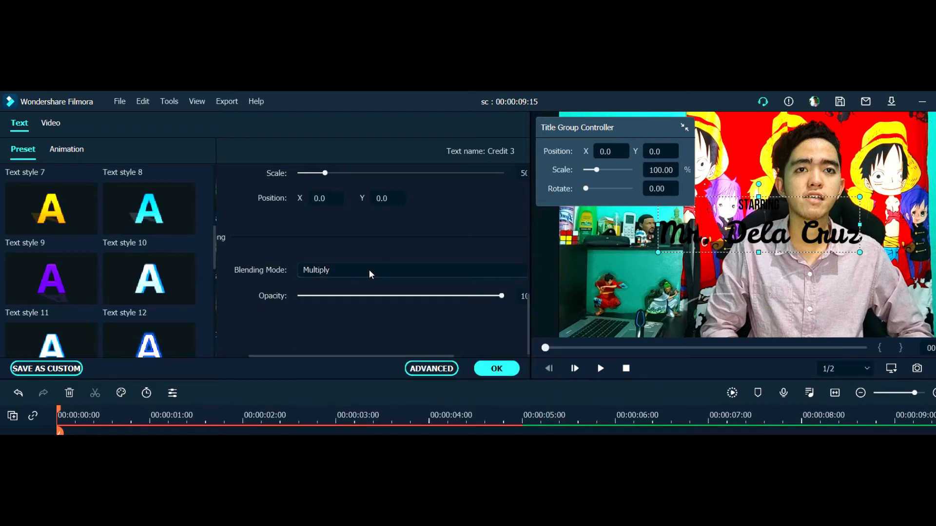
left_click(495, 369)
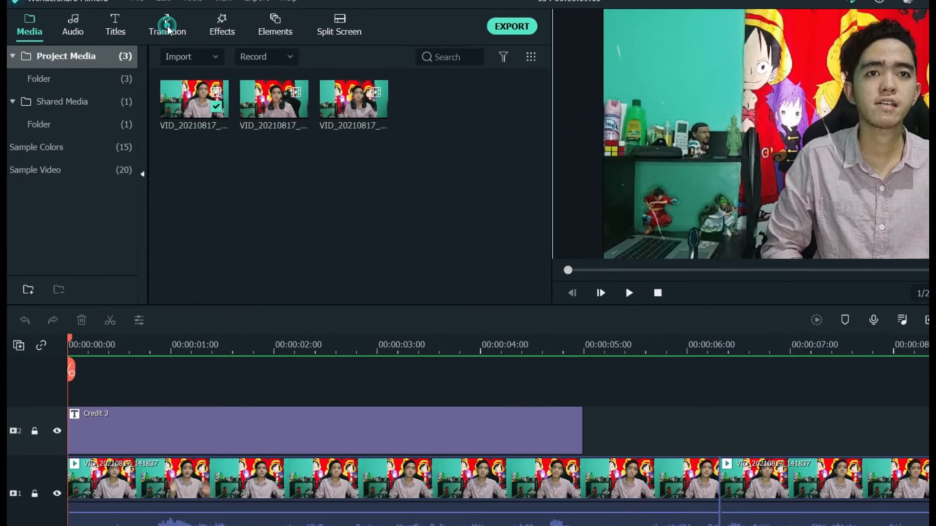
Browse the included transitions, looking through the Basic and 3D categories
left_click(168, 29)
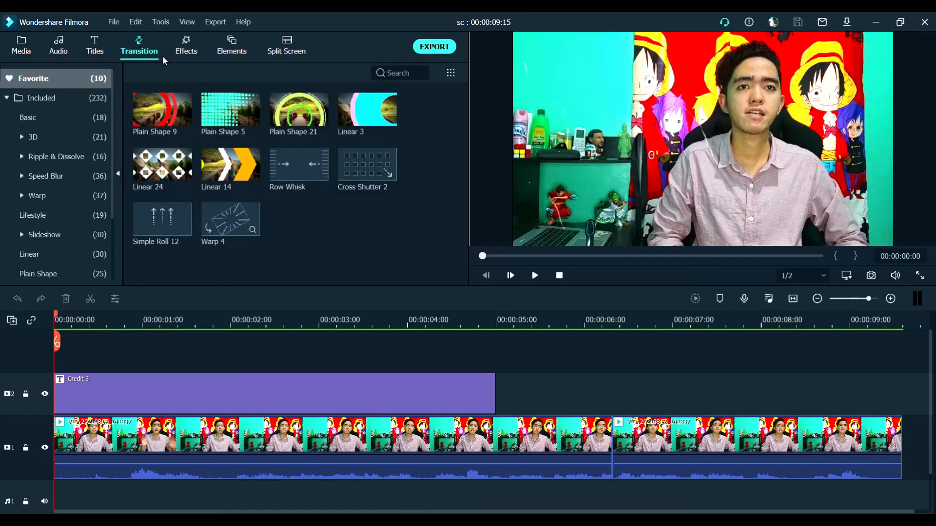
left_click(51, 97)
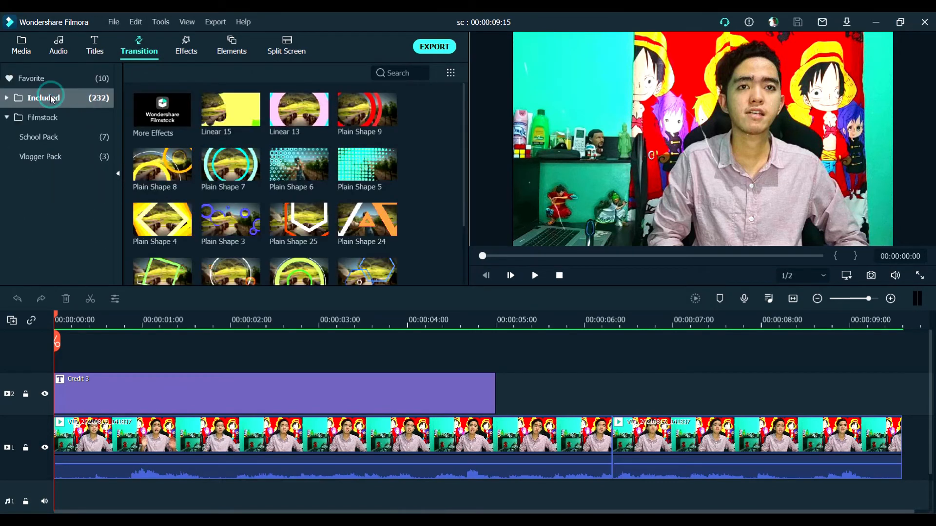
scroll(268, 168, "down", 4)
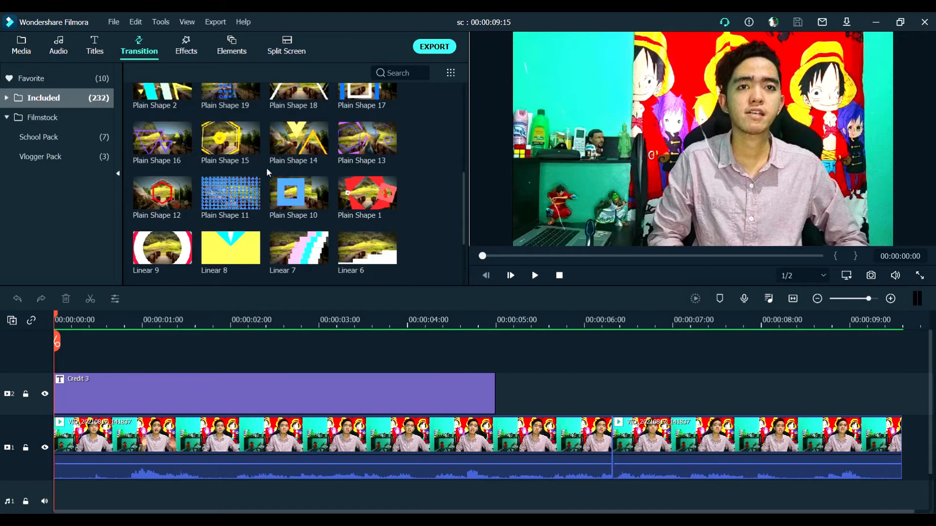
scroll(266, 168, "down", 3)
left_click(51, 97)
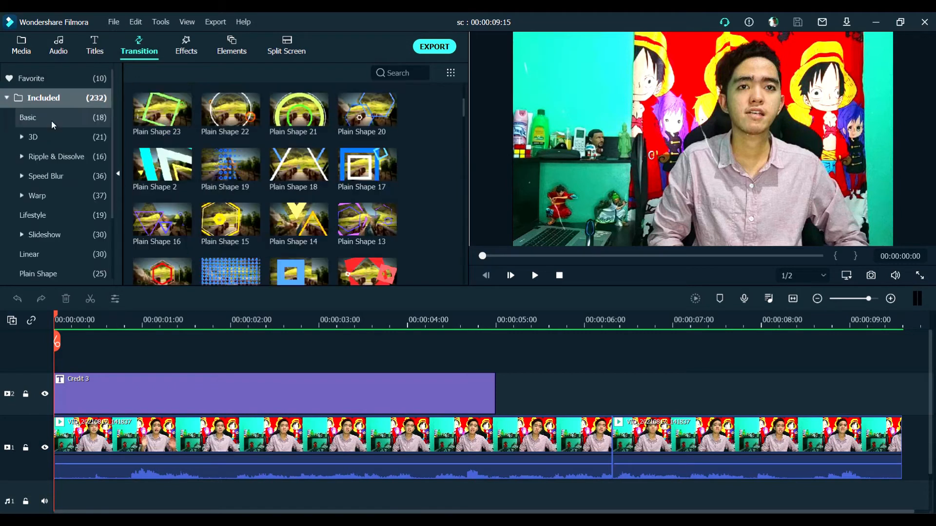
left_click(51, 120)
scroll(253, 148, "down", 2)
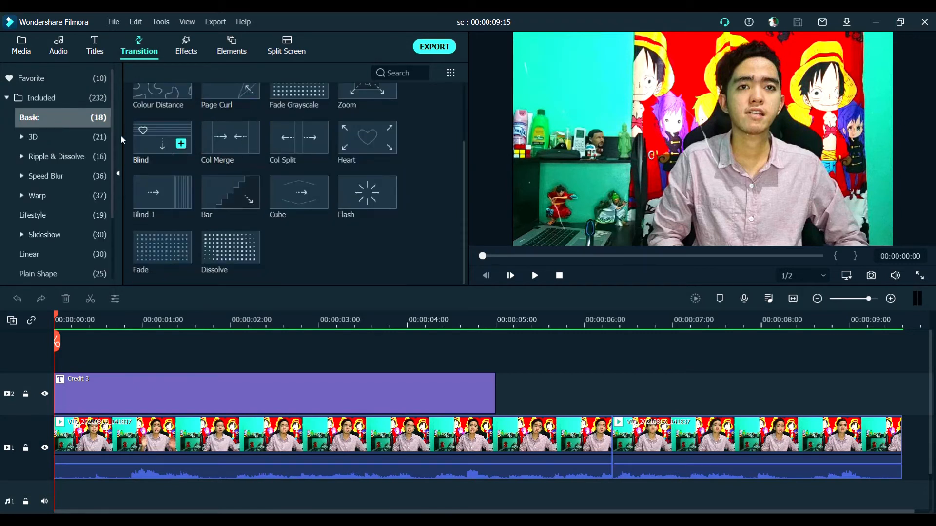
left_click(68, 139)
scroll(234, 148, "down", 3)
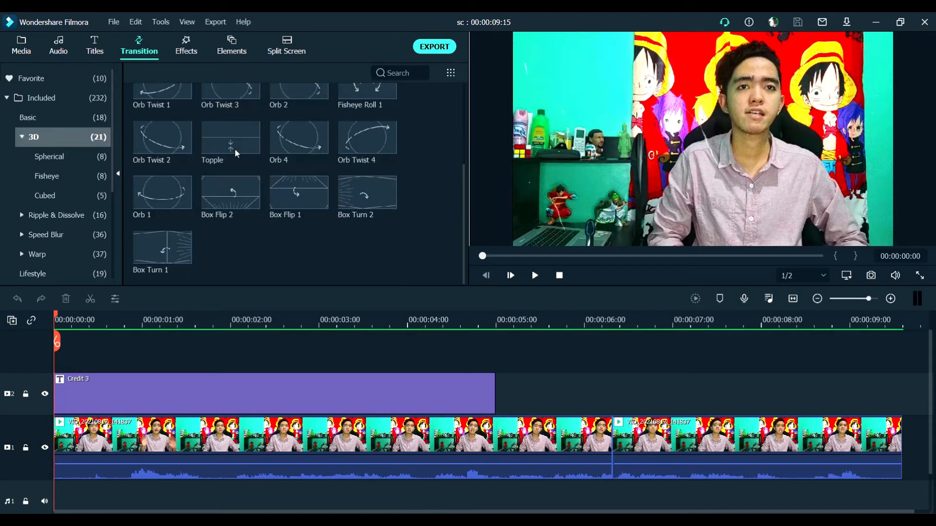
Preview the Orb 4 transition from the 3D category
left_click(280, 136)
left_click(294, 145)
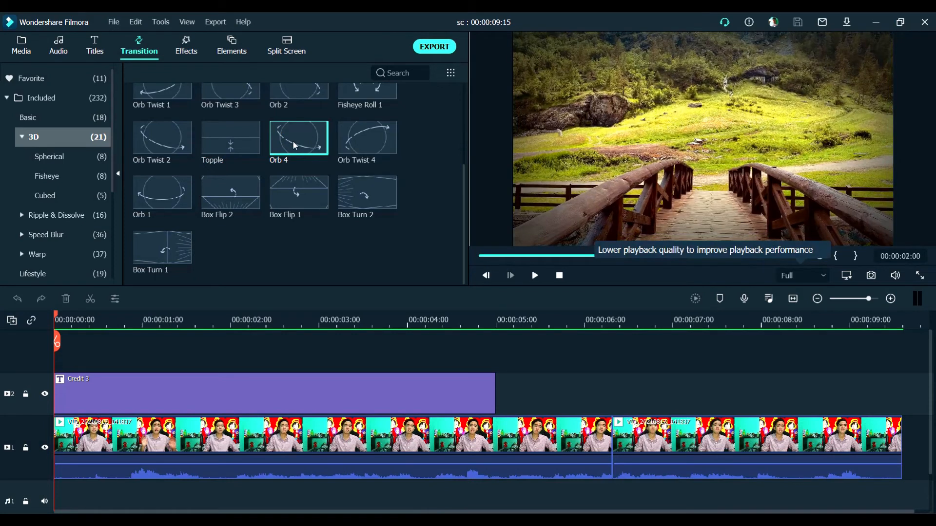
left_click(369, 144)
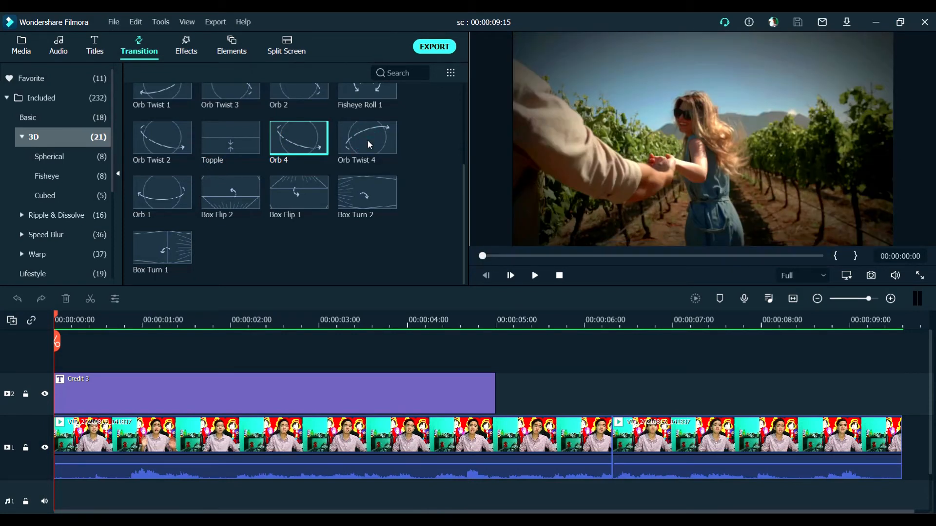
mouse_move(363, 186)
scroll(432, 387, "down", 1)
Apply the Orb 4 transition at the cut between the two clips on video track 1 and play it back from 00:00:05:07
left_click(583, 405)
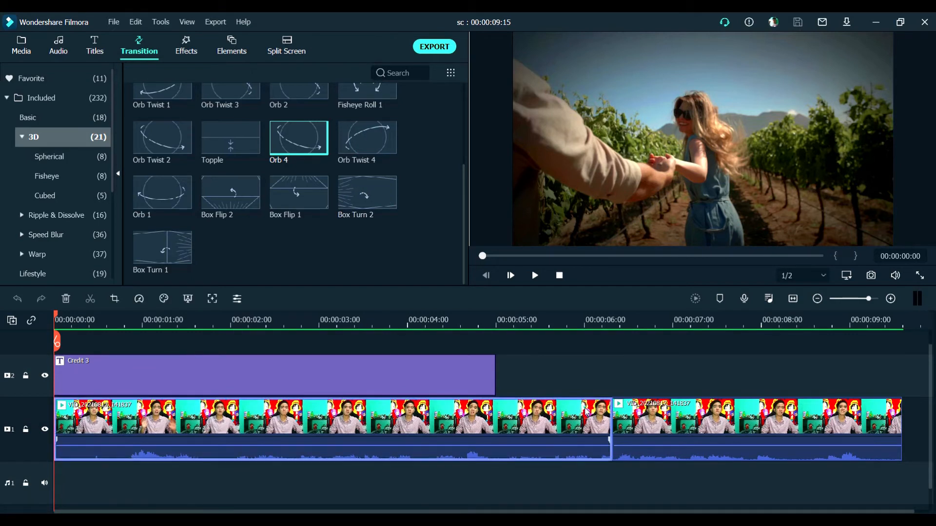
scroll(573, 405, "right", 3)
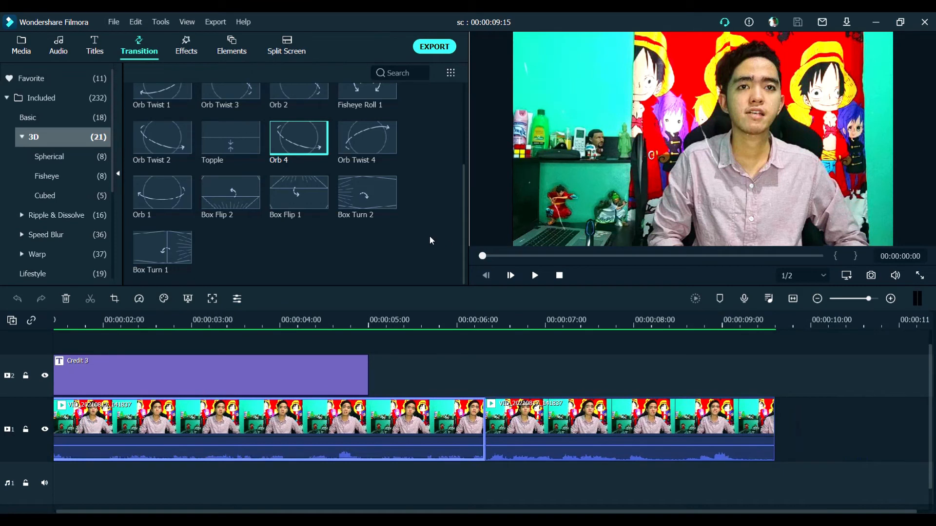
left_click(279, 130)
left_click_drag(324, 201, 475, 425)
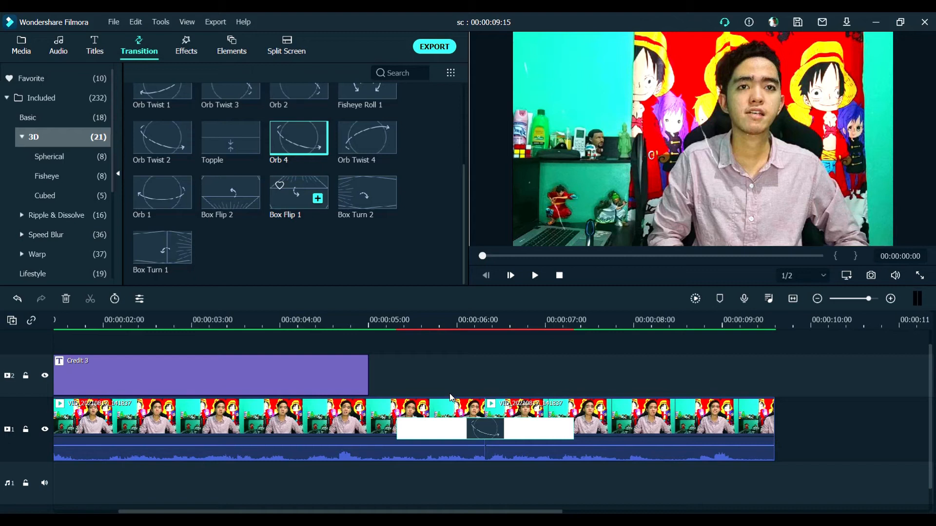
left_click(395, 319)
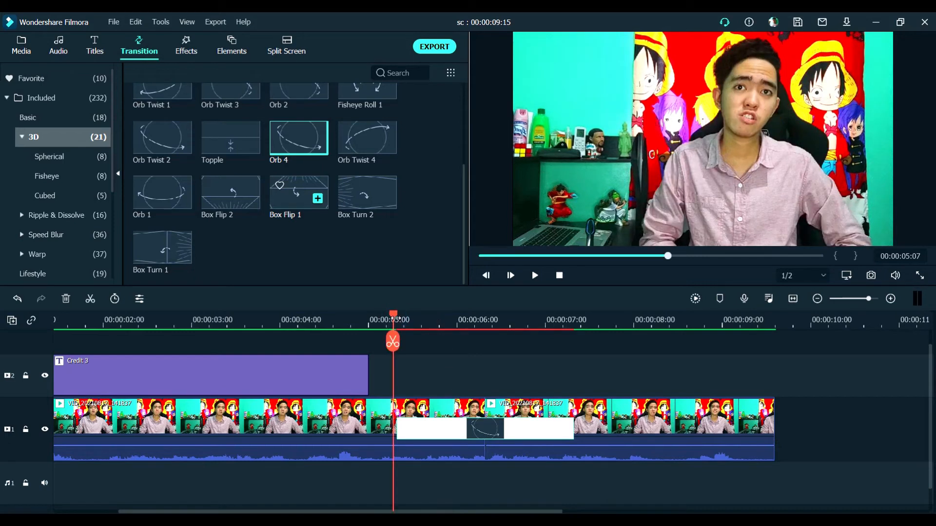
key("space")
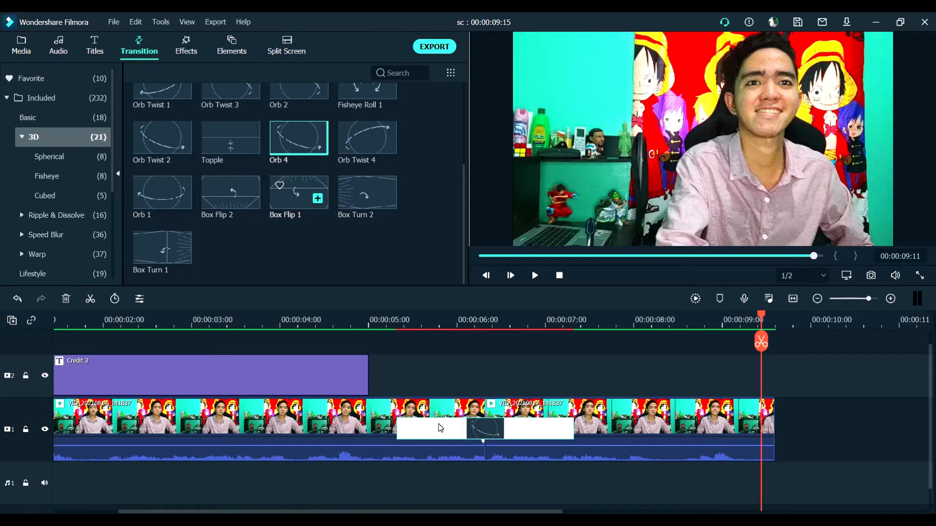
Shorten the Orb 4 transition from both ends to about one second around the cut and play it back
left_click_drag(439, 424, 480, 425)
left_click_drag(530, 427, 531, 427)
left_click(426, 324)
key("space")
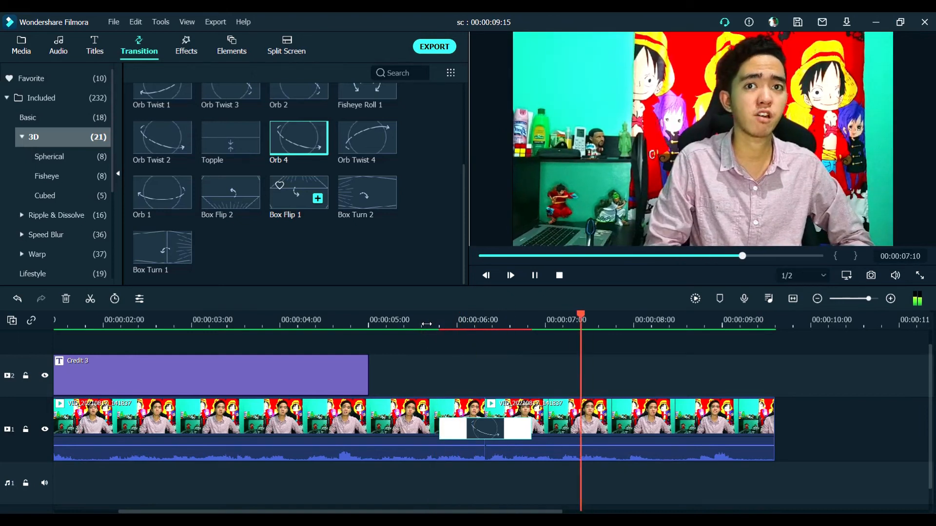
key("space")
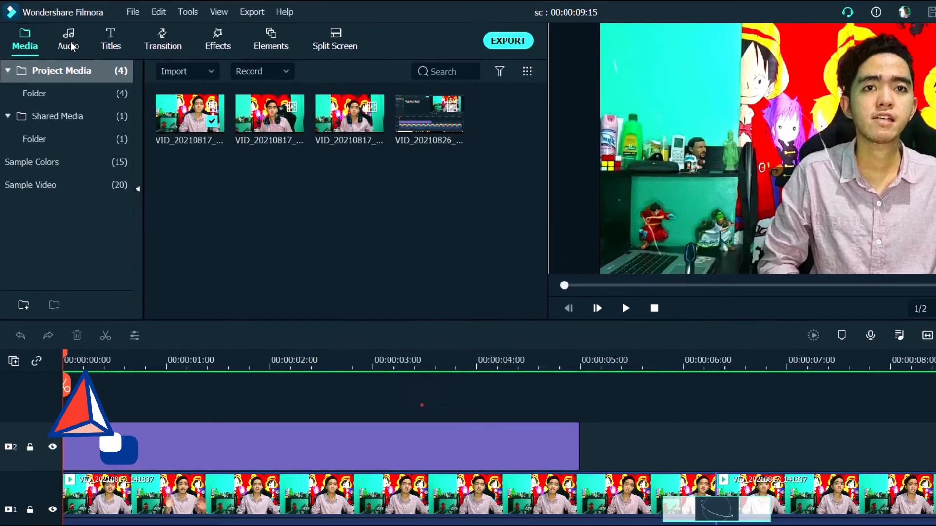
Browse the included music and sound effects in the audio library
left_click(59, 48)
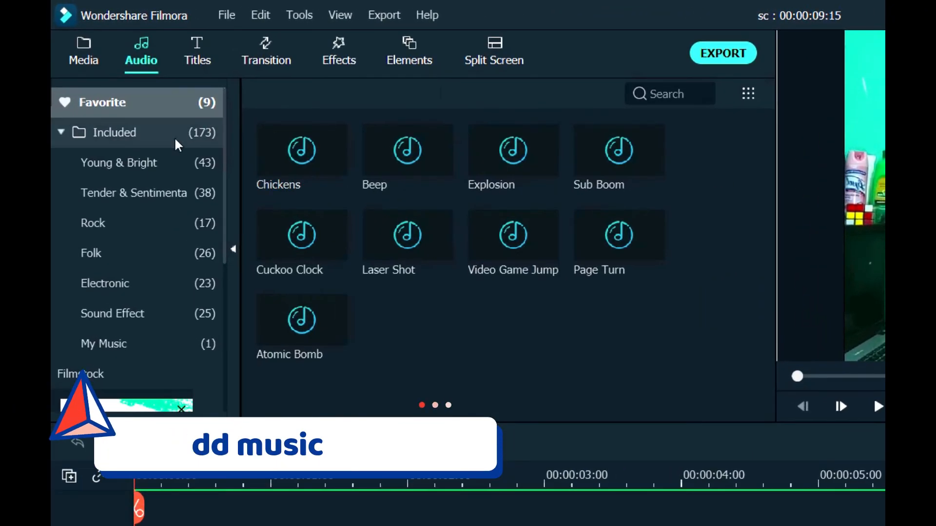
left_click(125, 144)
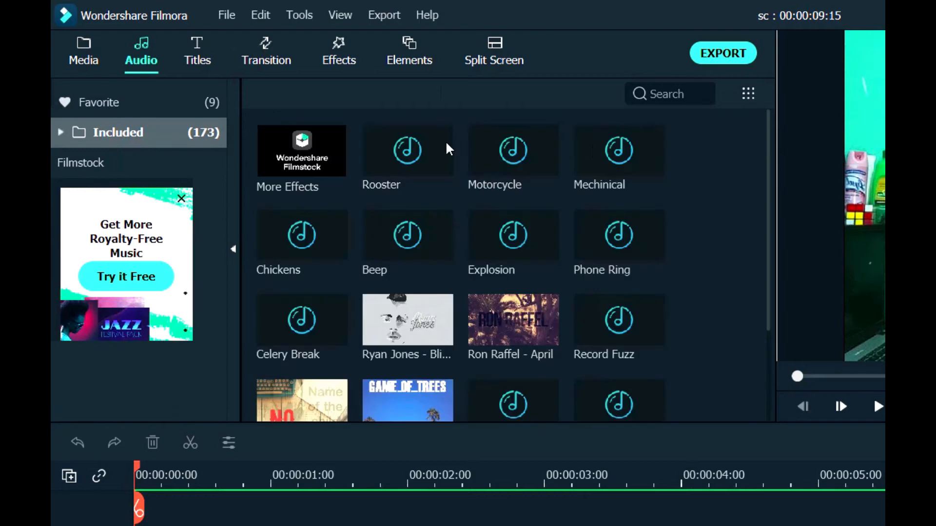
scroll(585, 285, "down", 4)
scroll(438, 293, "down", 3)
scroll(412, 187, "down", 15)
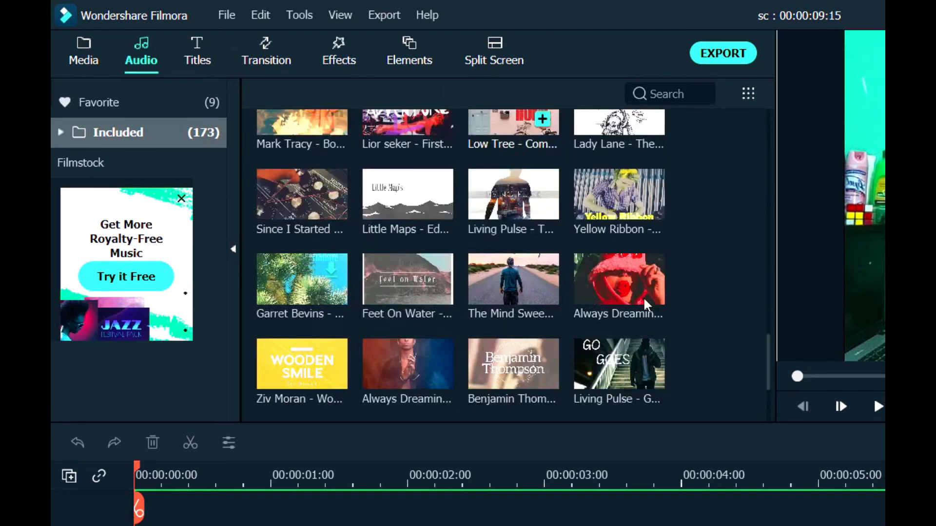
scroll(650, 166, "up", 10)
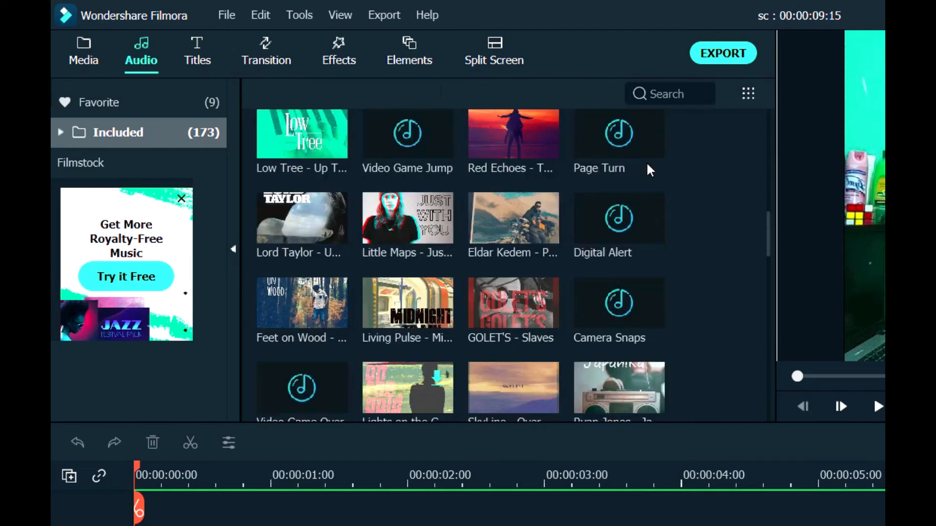
scroll(653, 158, "down", 5)
Add the Explosion sound effect to audio track 1 where the Credit 3 title ends, and play it with the video
left_click(61, 132)
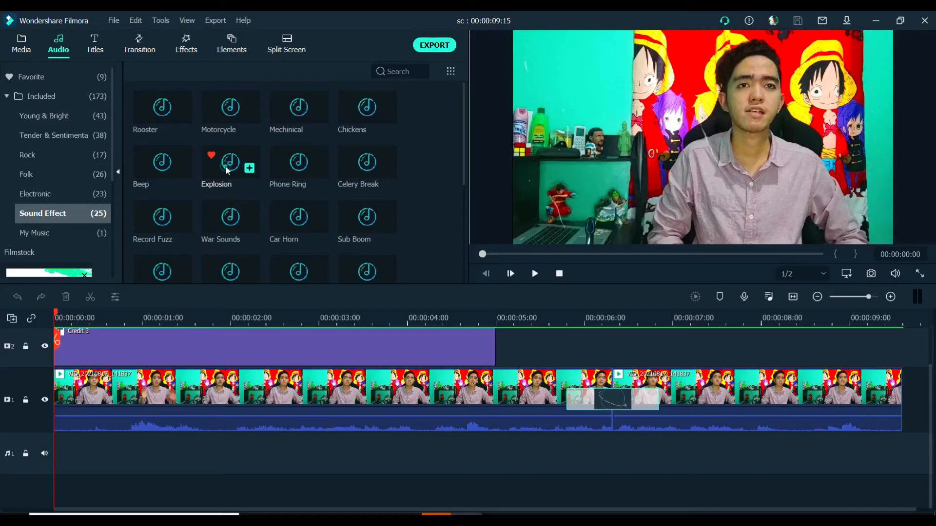
left_click_drag(230, 162, 501, 448)
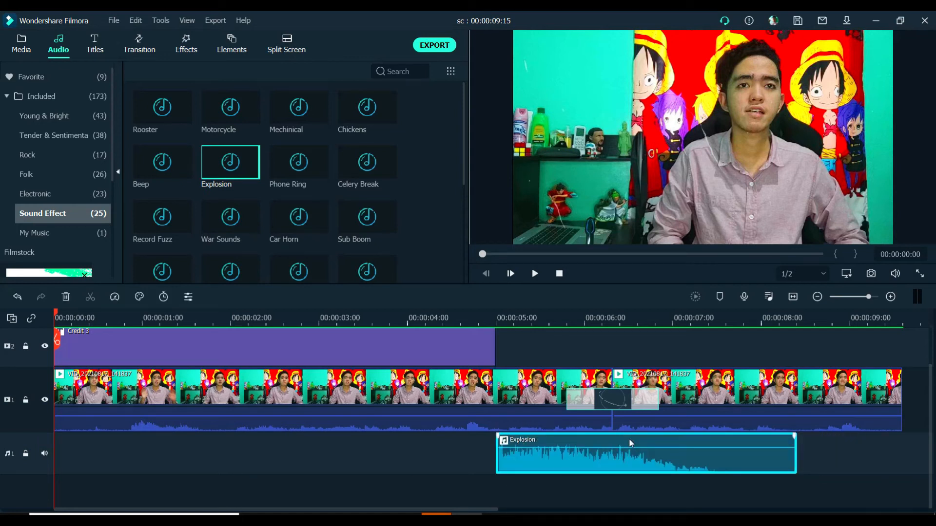
left_click(453, 317)
key("space")
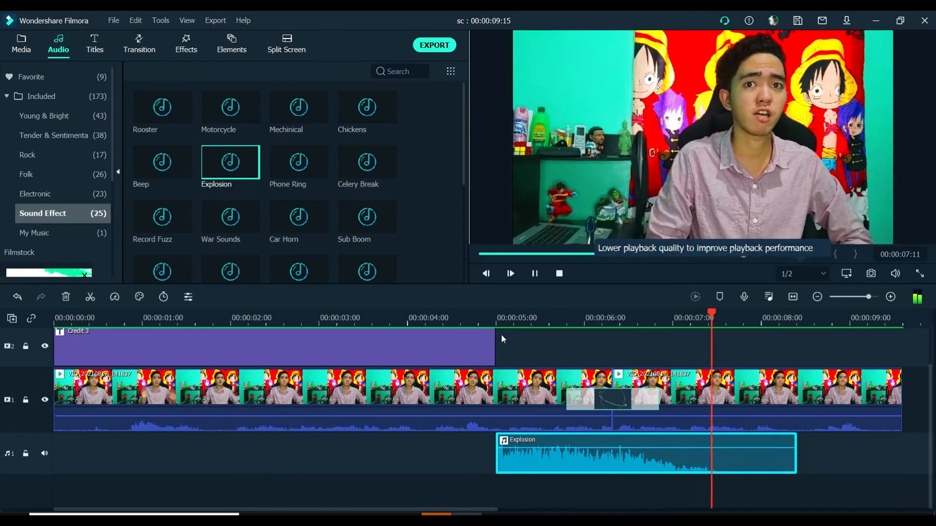
key("space")
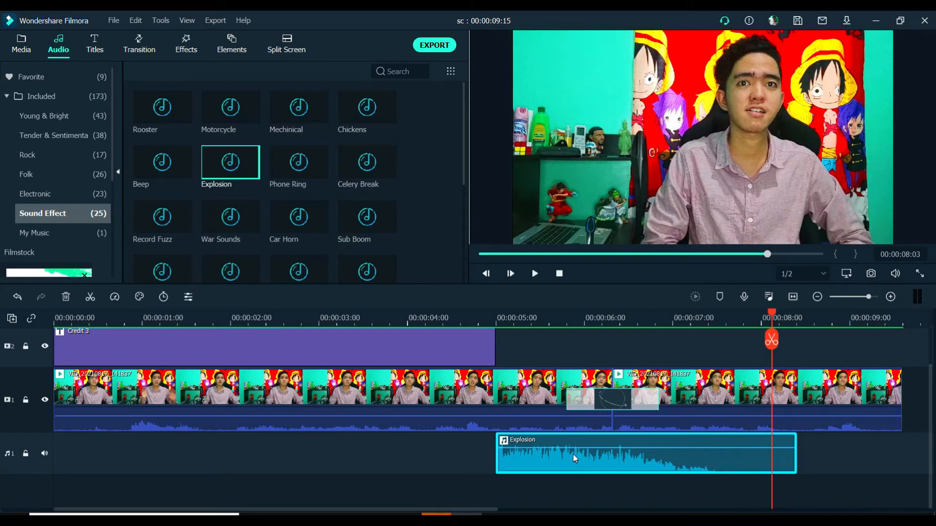
Open the Explosion clip's audio settings, look through the equalizer presets and turn on background noise removal
mouse_move(570, 446)
left_mouse_down()
mouse_move(569, 454)
mouse_move(568, 437)
mouse_move(567, 449)
left_mouse_up()
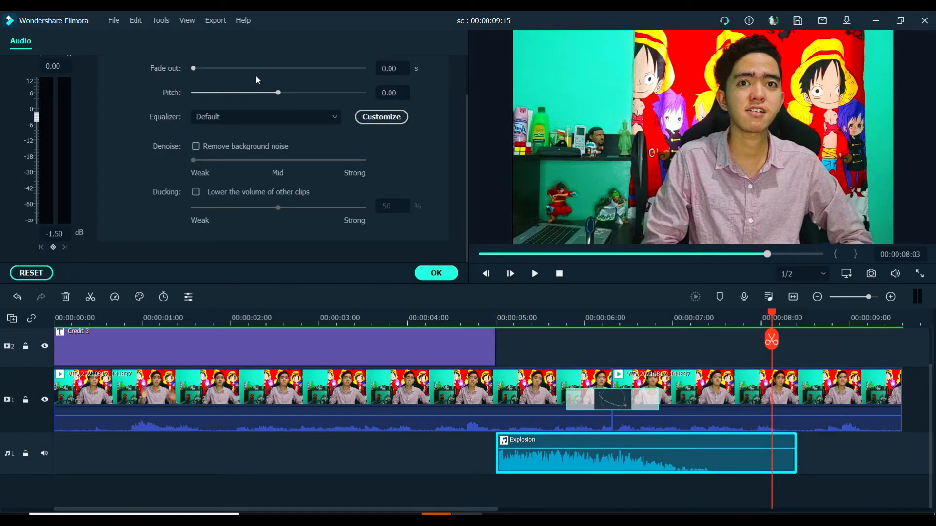
scroll(208, 82, "up", 2)
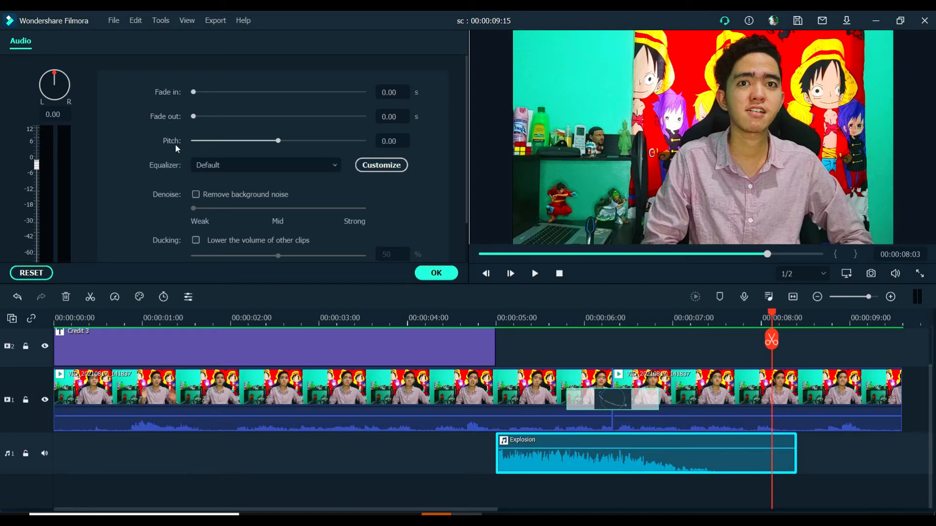
left_click(260, 165)
scroll(244, 249, "down", 2)
scroll(244, 302, "up", 2)
left_click(286, 162)
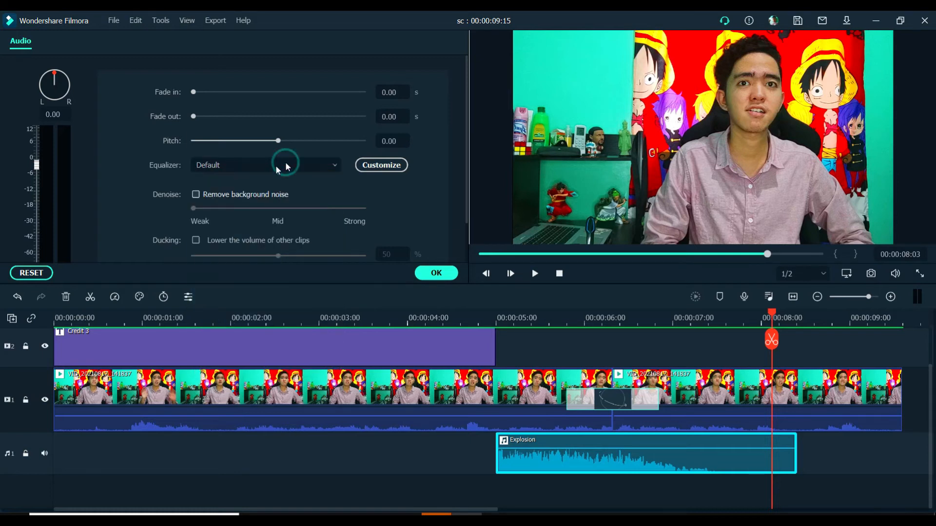
left_click(197, 195)
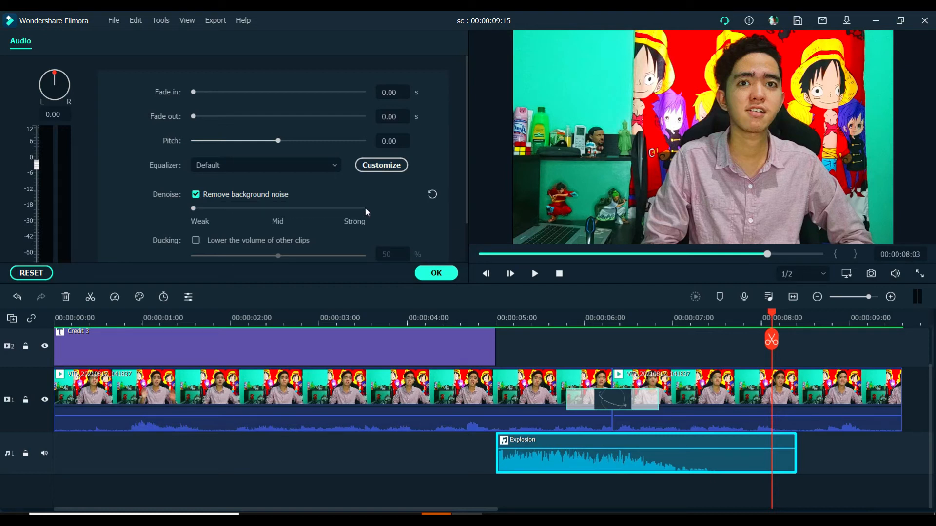
Set the Explosion clip's volume to -20 dB and play the video from just before the clip
scroll(364, 209, "down", 1)
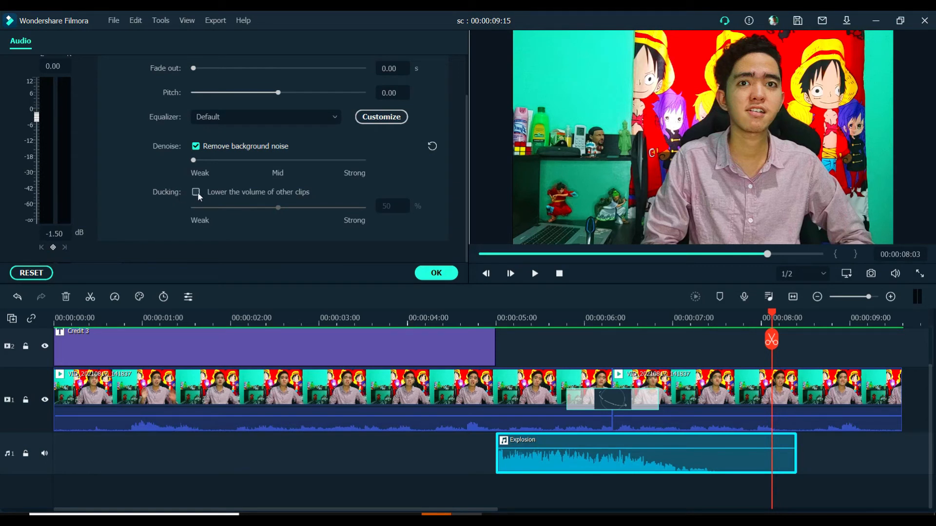
left_click(50, 234)
type("1")
key("Return")
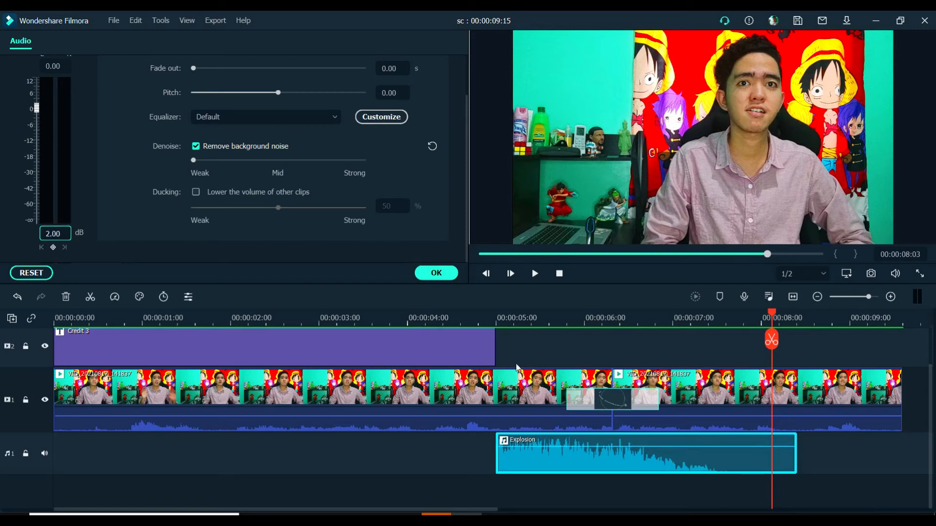
left_click(57, 234)
type("-")
key("Return")
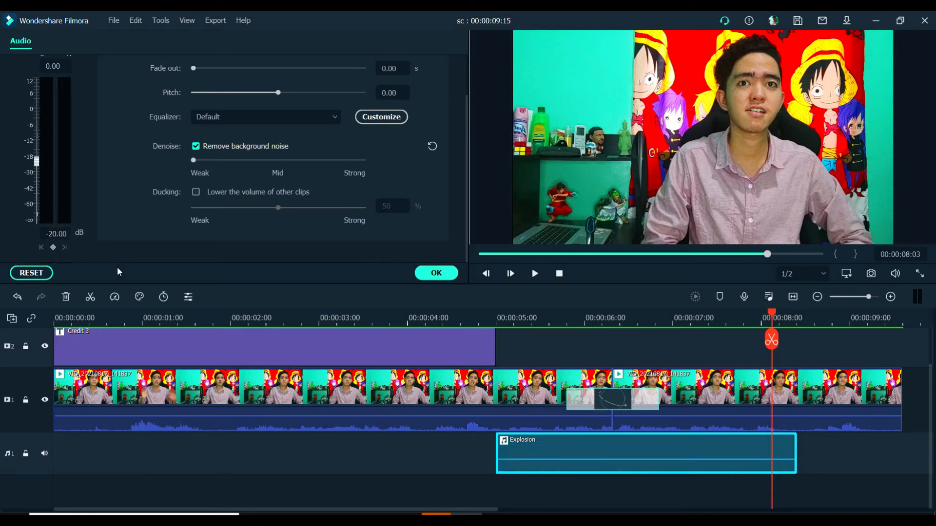
left_click(486, 319)
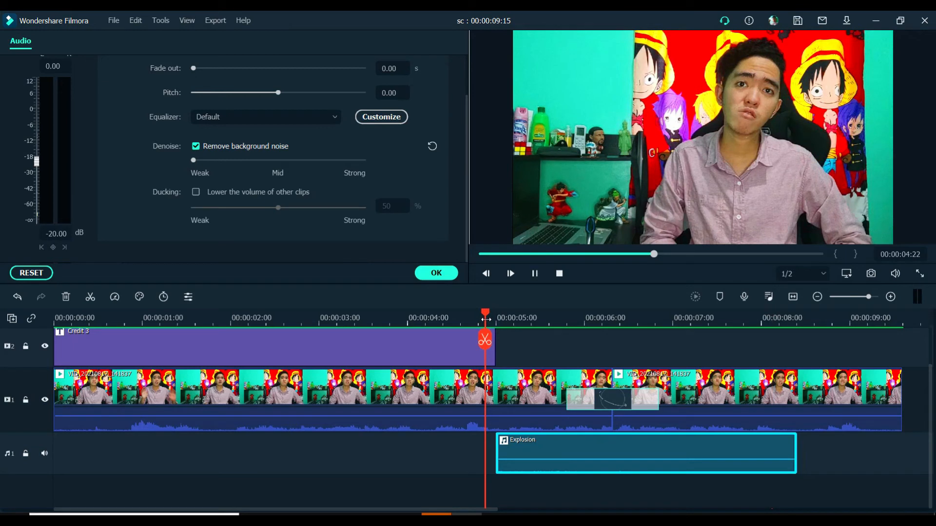
key("space")
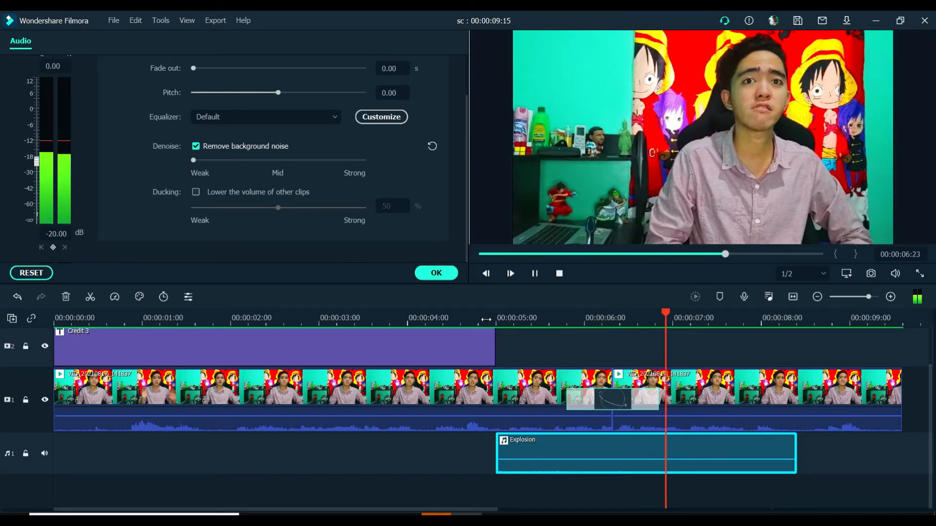
key("space")
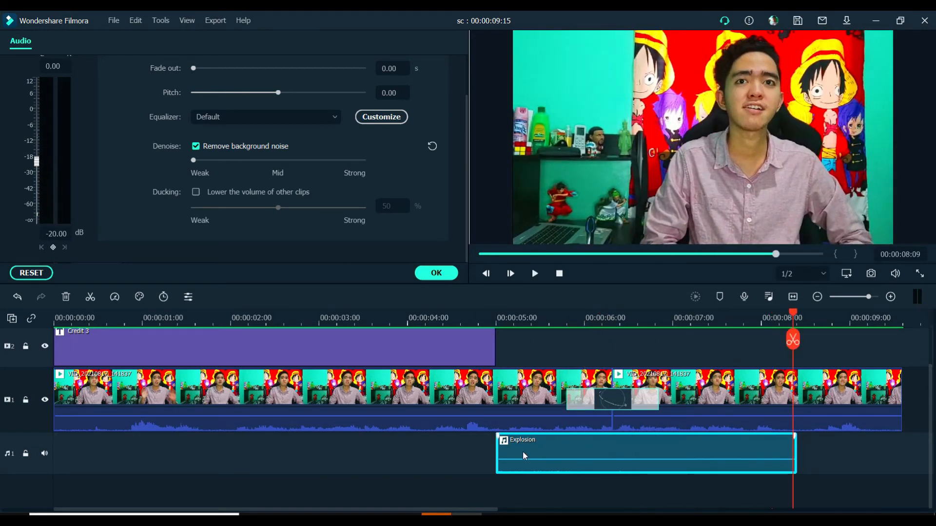
Move the Explosion clip on audio track 1 to start at about 00:00:06:05, within the Orb 4 transition, and play it back
left_click_drag(539, 448, 612, 442)
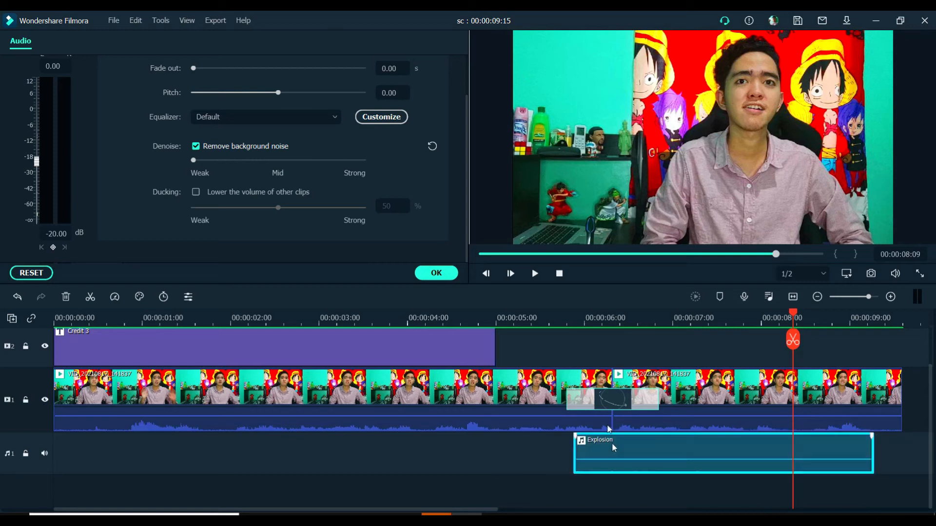
left_click(561, 320)
key("space")
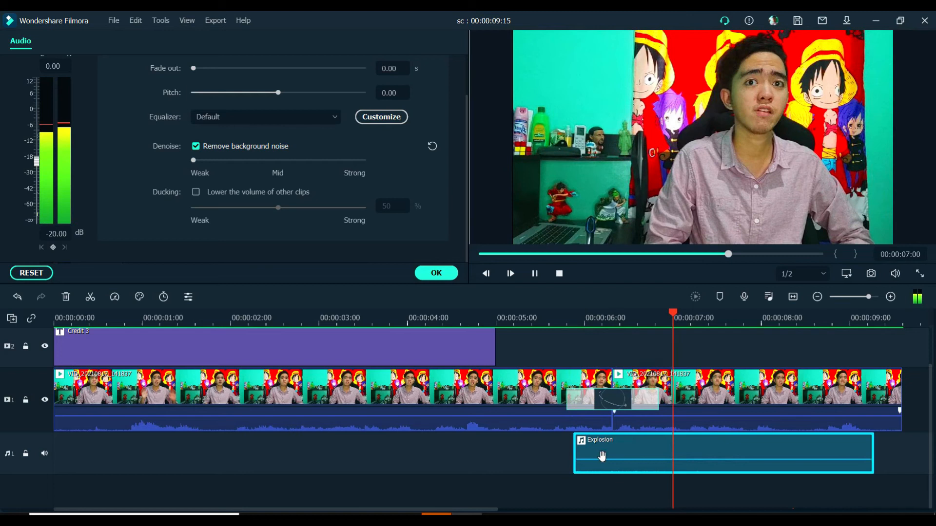
key("space")
left_click_drag(602, 444, 631, 446)
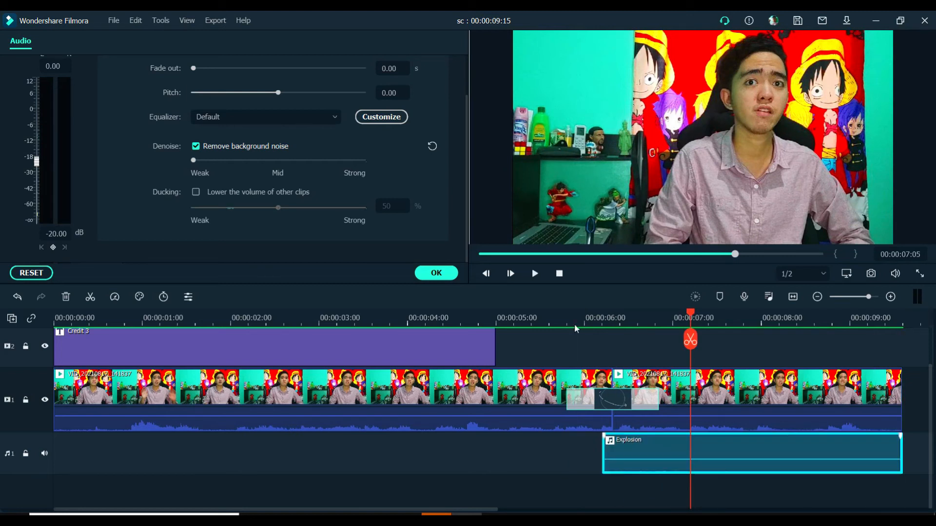
left_click(550, 315)
key("space")
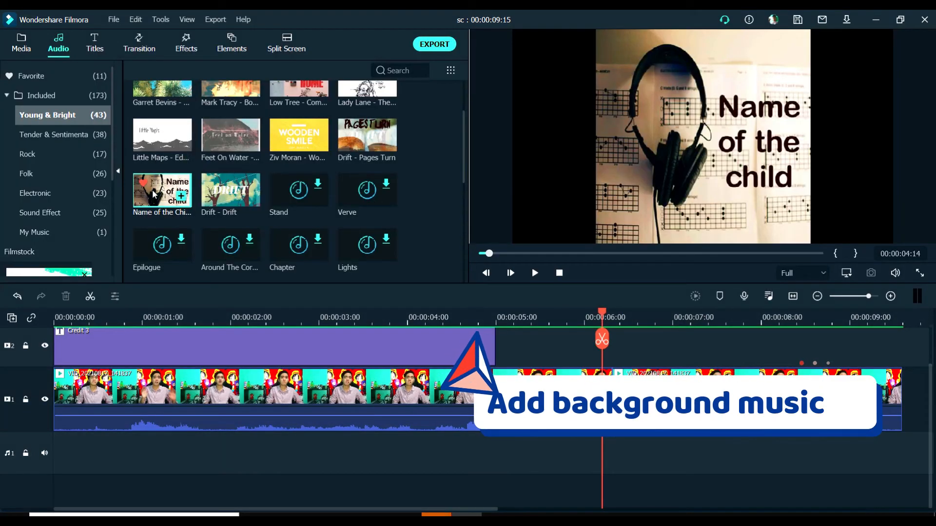
Mark Name of the Child - Motions as a favorite and place it at the start of audio track 1 to play with the video
left_click(143, 182)
left_click_drag(147, 190, 74, 439)
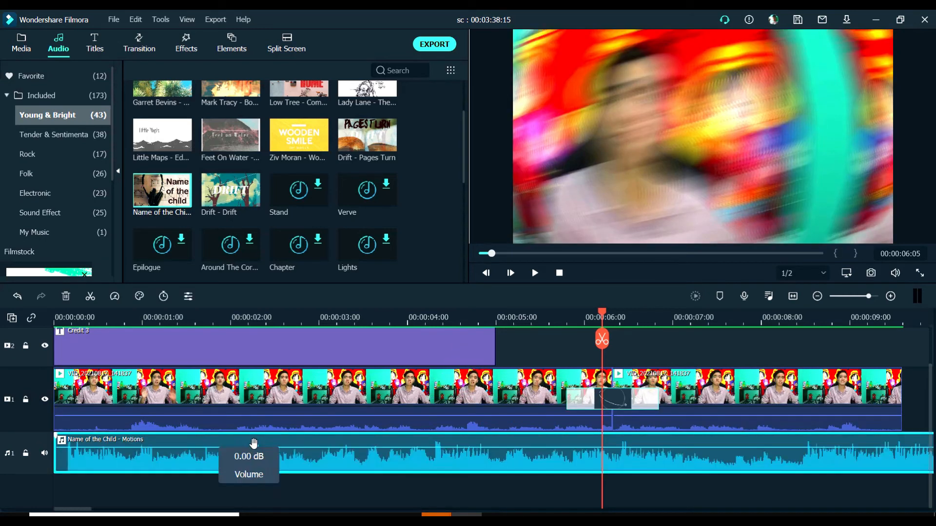
left_click(79, 315)
key("space")
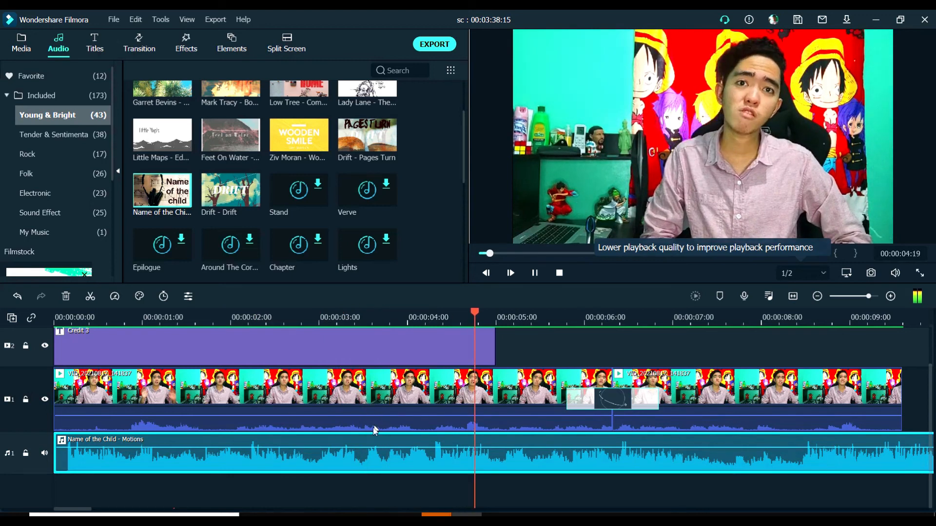
Set the background music clip's volume to -10 dB and play the video from near the beginning
double_click(328, 459)
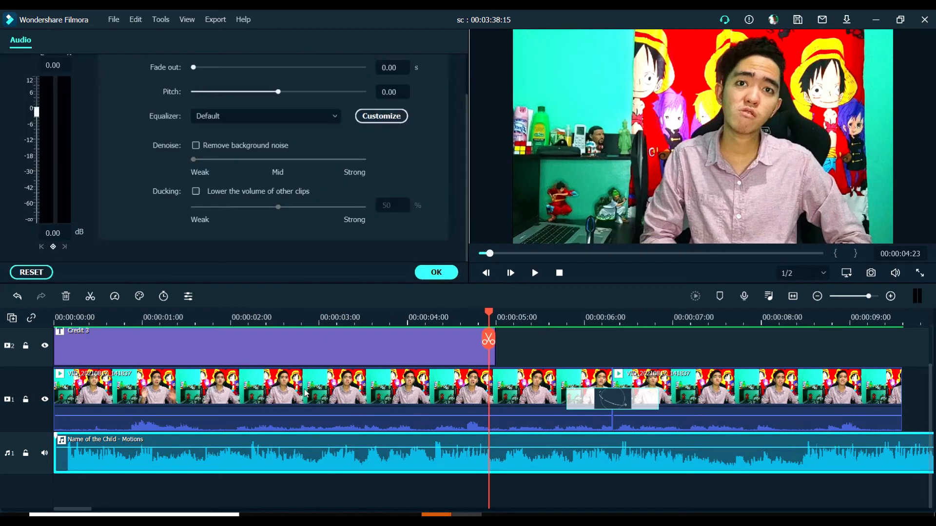
double_click(55, 233)
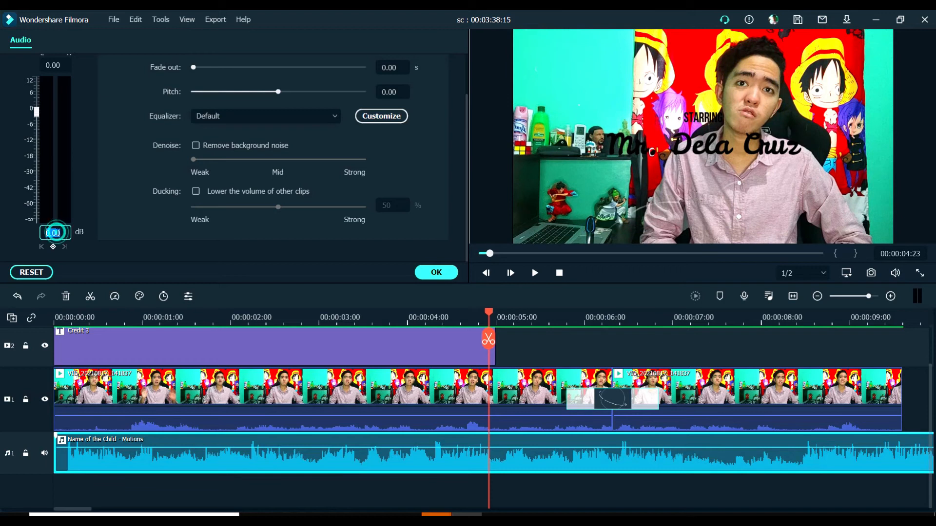
type("-20")
key("Return")
double_click(58, 233)
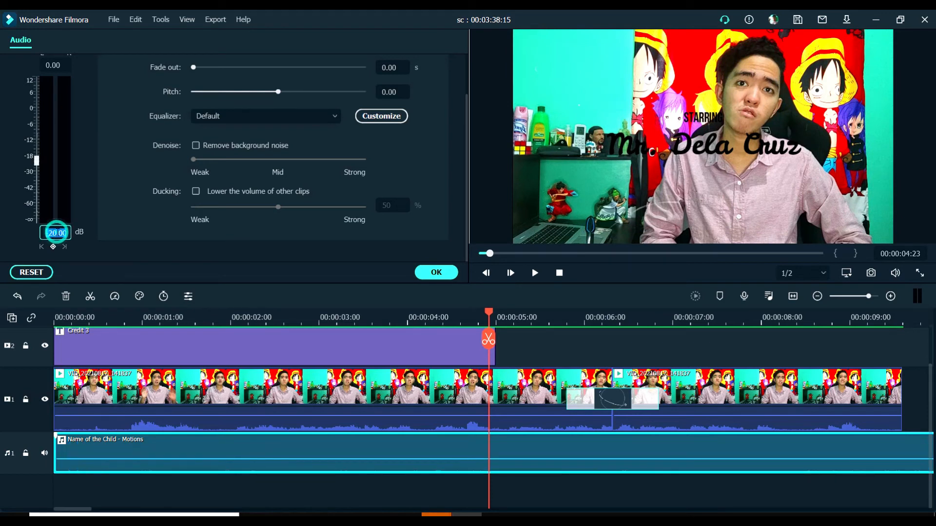
type("-10")
key("Return")
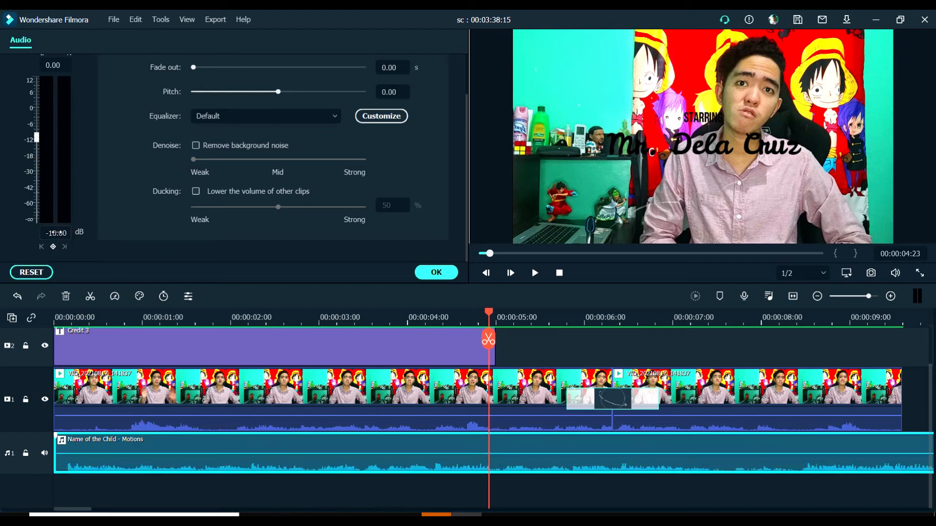
left_click(75, 312)
key("space")
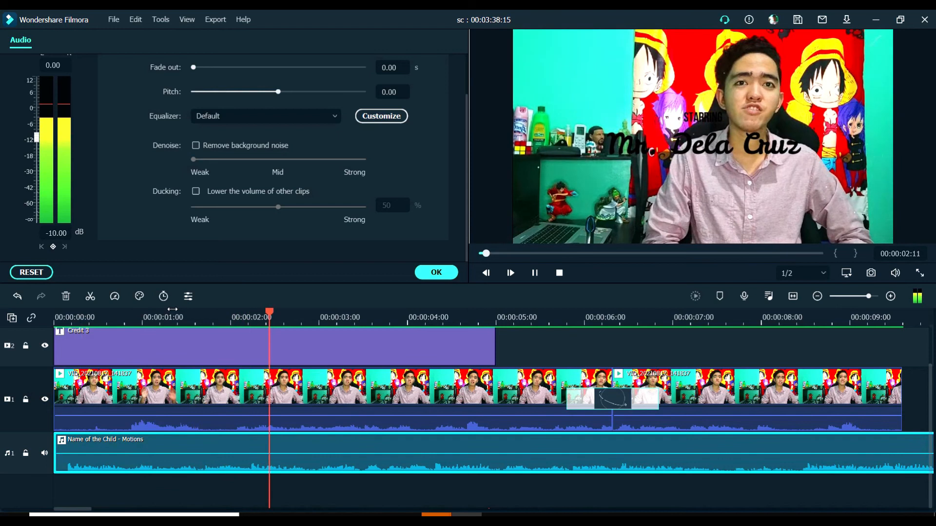
key("space")
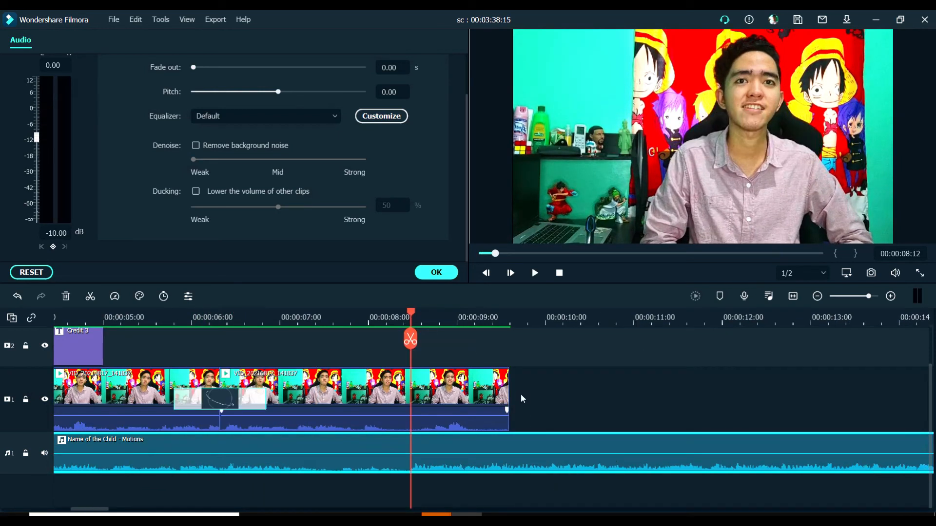
Split the background music where the video ends at 00:00:09:15 and delete the excess part after it
left_click_drag(415, 317, 512, 340)
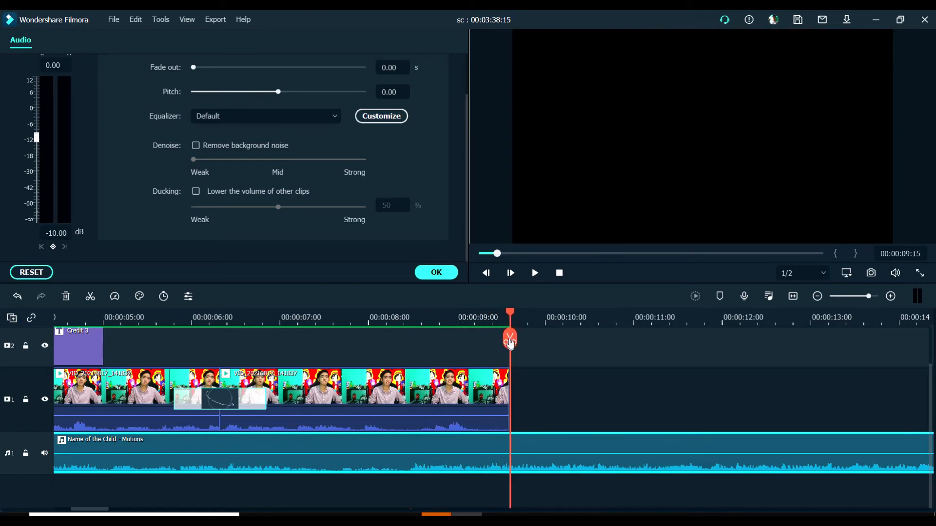
left_click(511, 339)
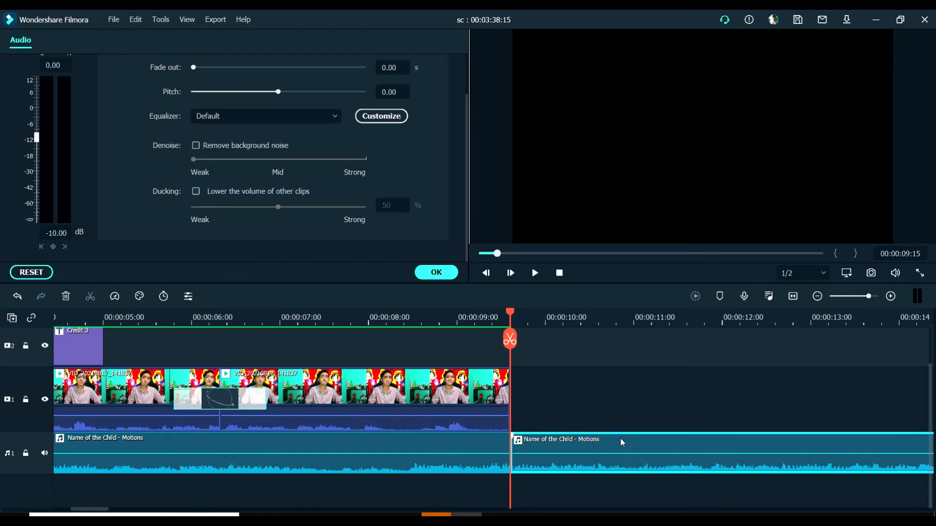
key("Delete")
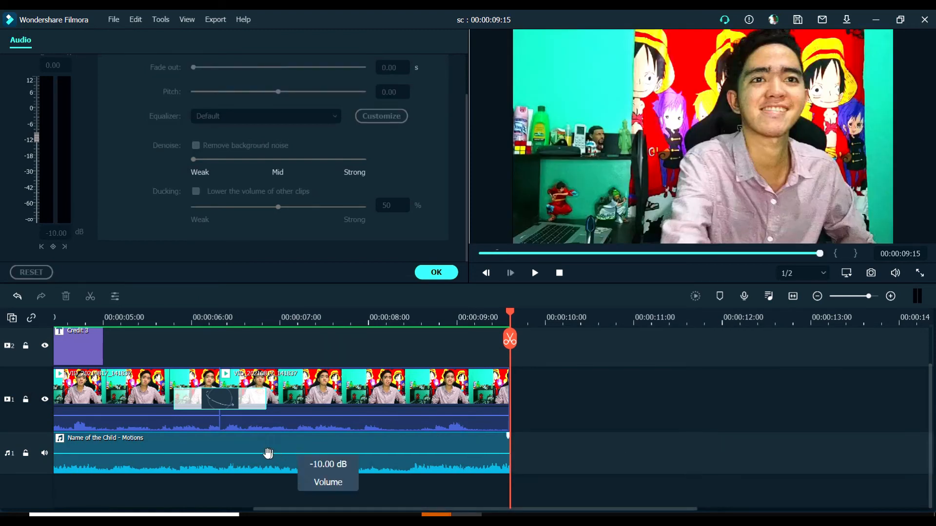
scroll(262, 453, "left", 5)
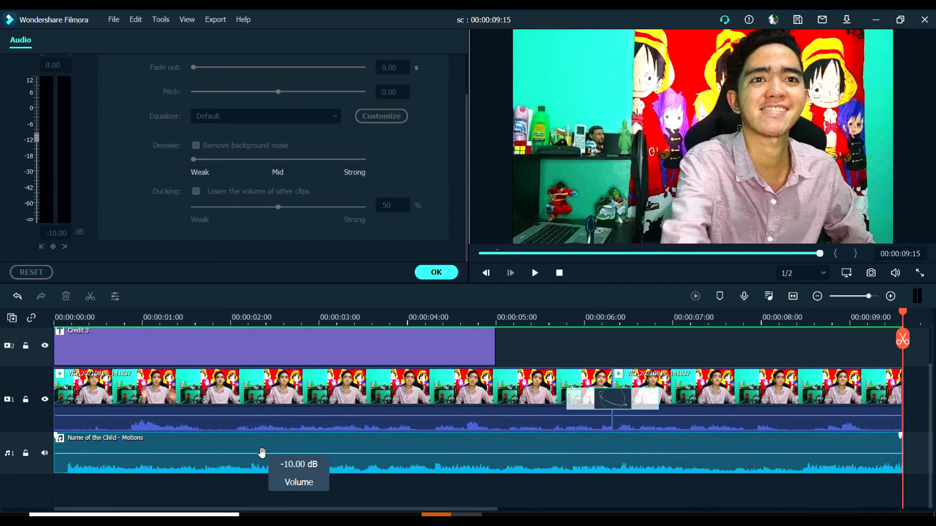
Try a fade-out on the whole trimmed background music clip
left_click(261, 453)
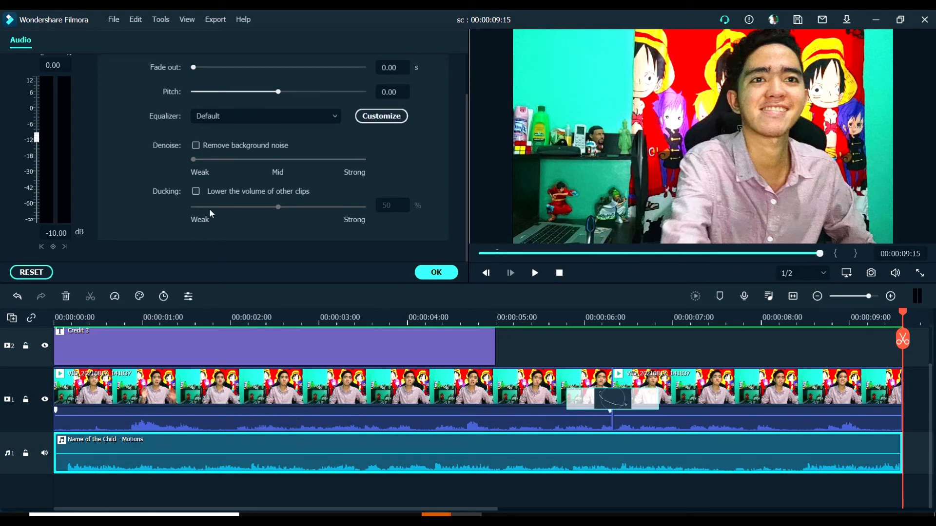
scroll(210, 208, "up", 2)
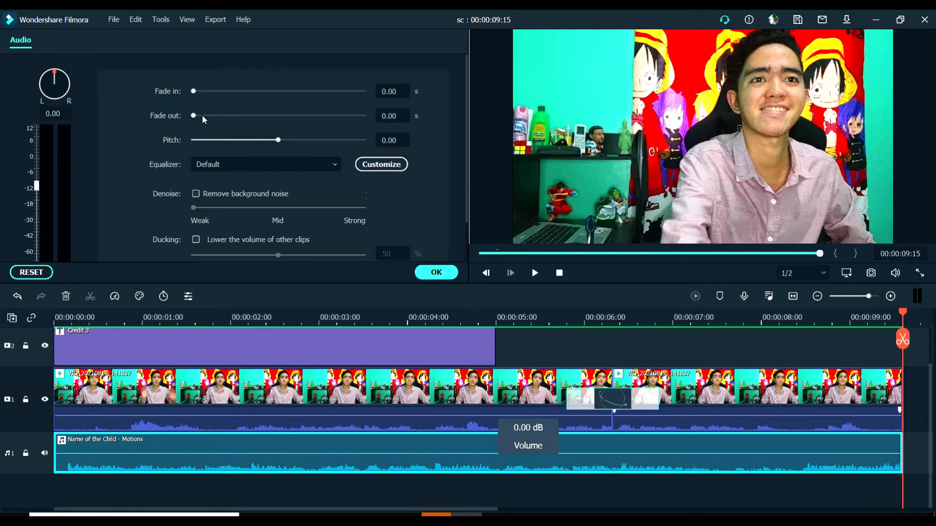
left_click_drag(193, 116, 163, 126)
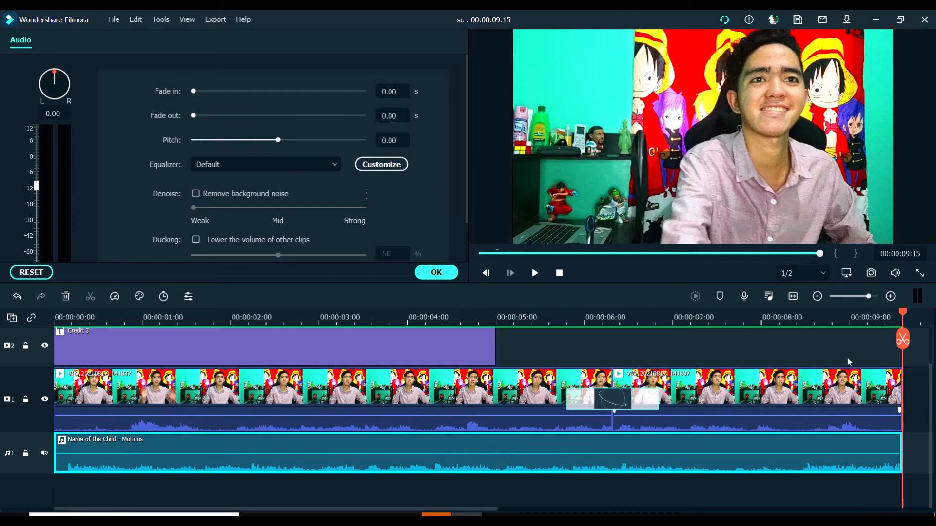
Split the background music at 00:00:07:17, give its last part a 1.24 s fade-out and play the video from the start
left_click(828, 317)
left_click_drag(830, 317, 733, 322)
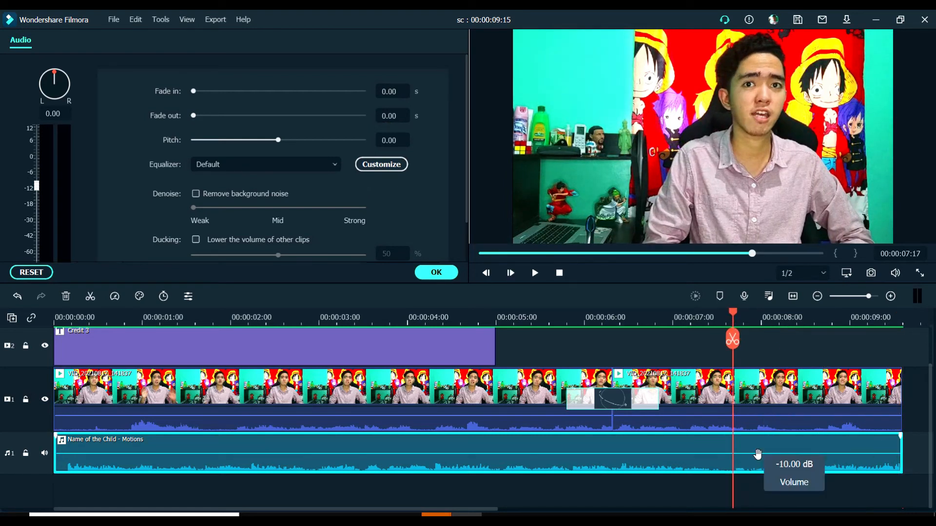
left_click(735, 342)
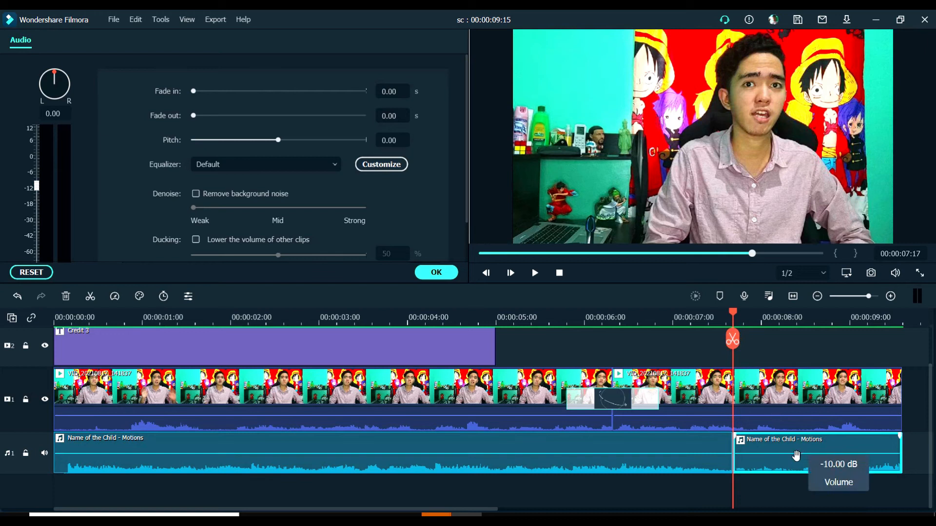
left_click_drag(193, 116, 303, 122)
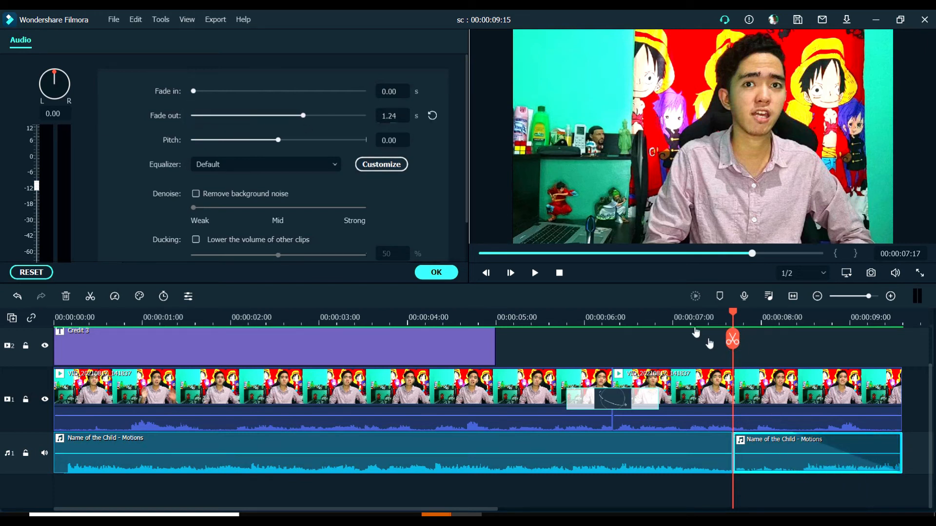
key("Home")
key("space")
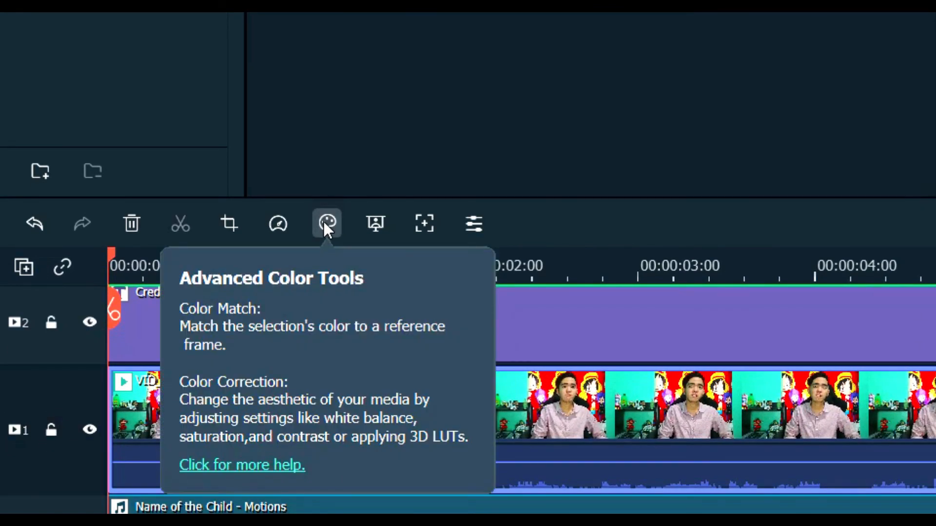
Try color correction presets such as Cool Max, Boost Color and Brighten on the first video clip, and reset all corrections
left_click(323, 221)
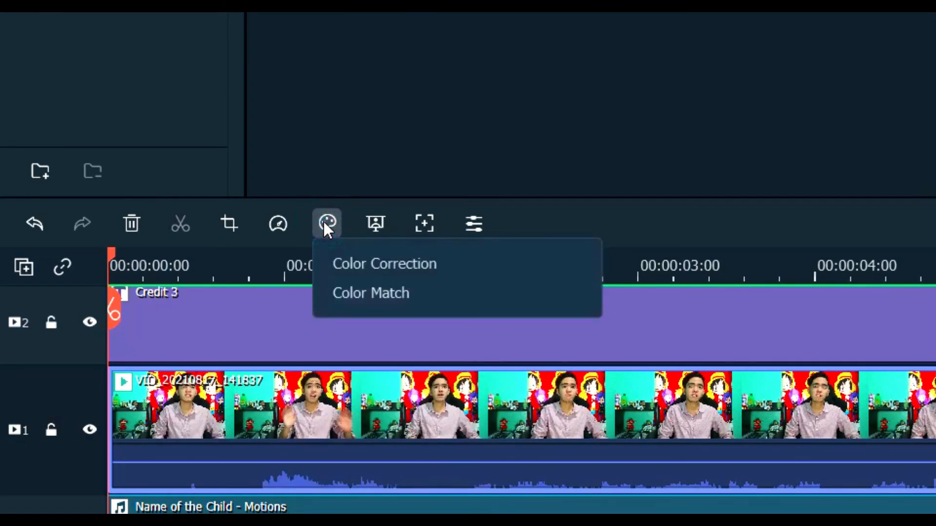
left_click(369, 259)
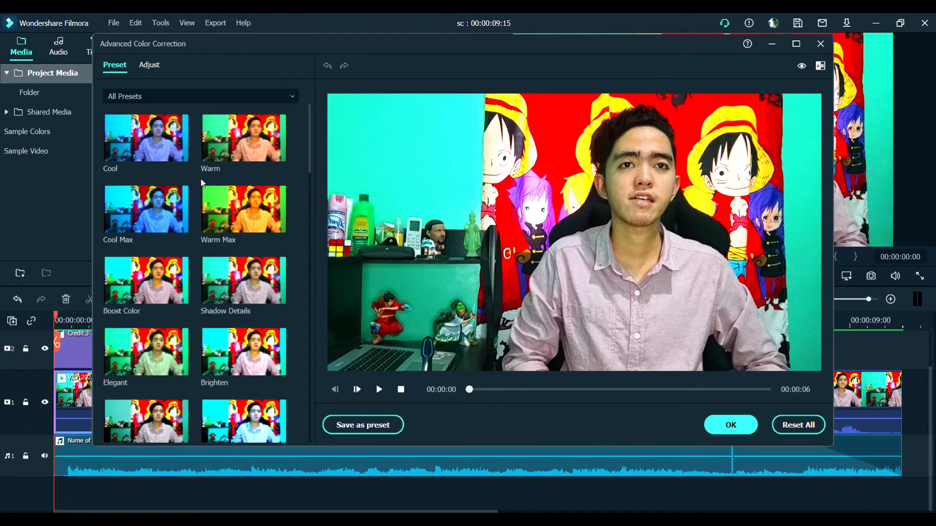
left_click(162, 217)
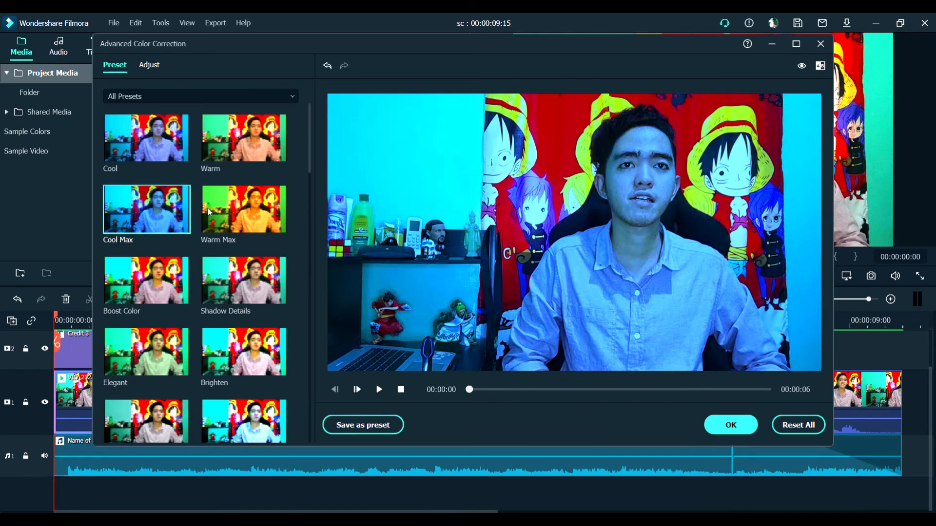
left_click(226, 221)
left_click(225, 278)
left_click(158, 287)
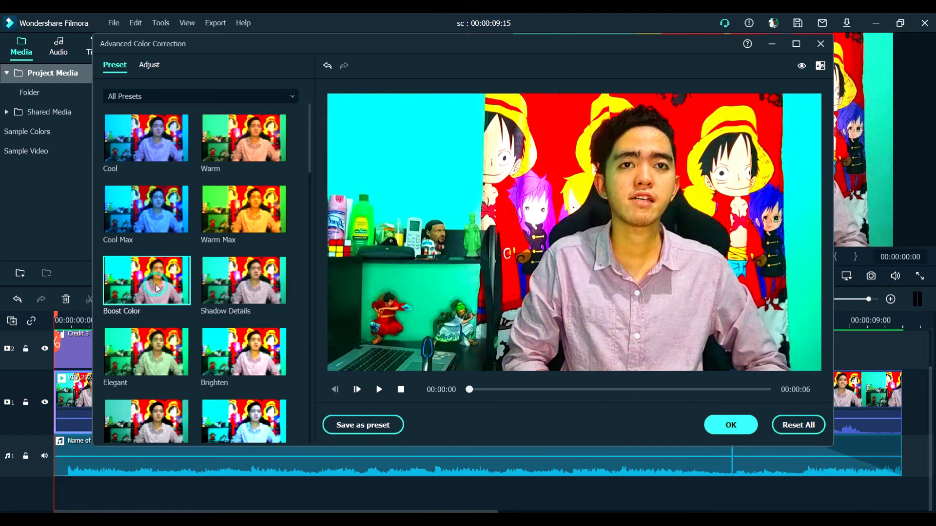
left_click(153, 354)
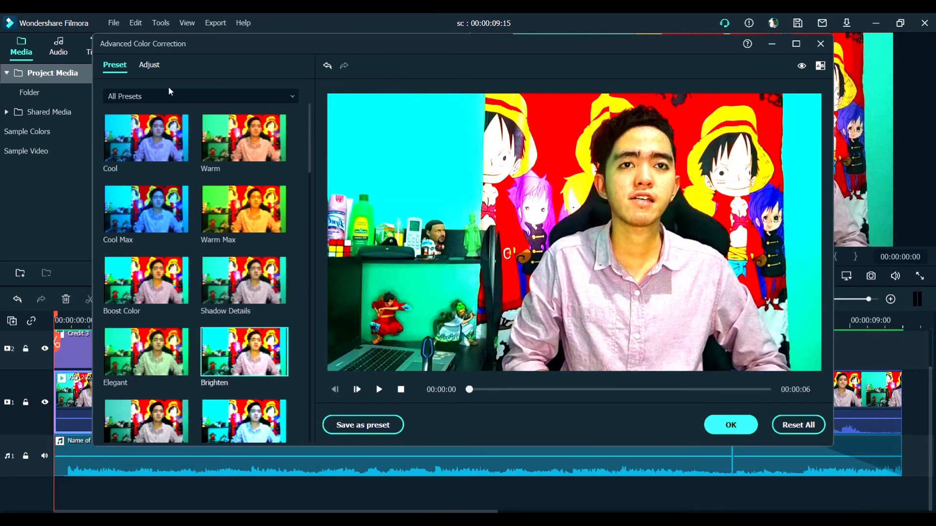
left_click(153, 67)
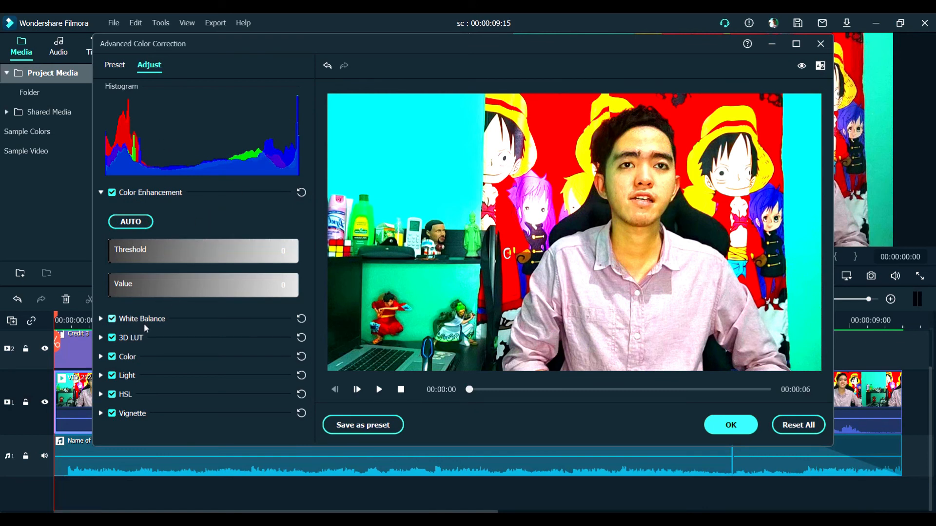
left_click(114, 66)
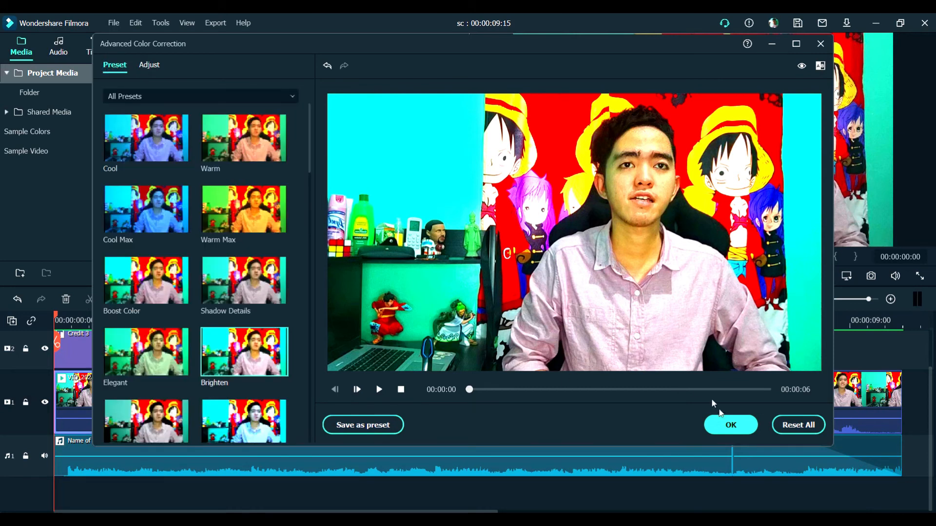
left_click(793, 427)
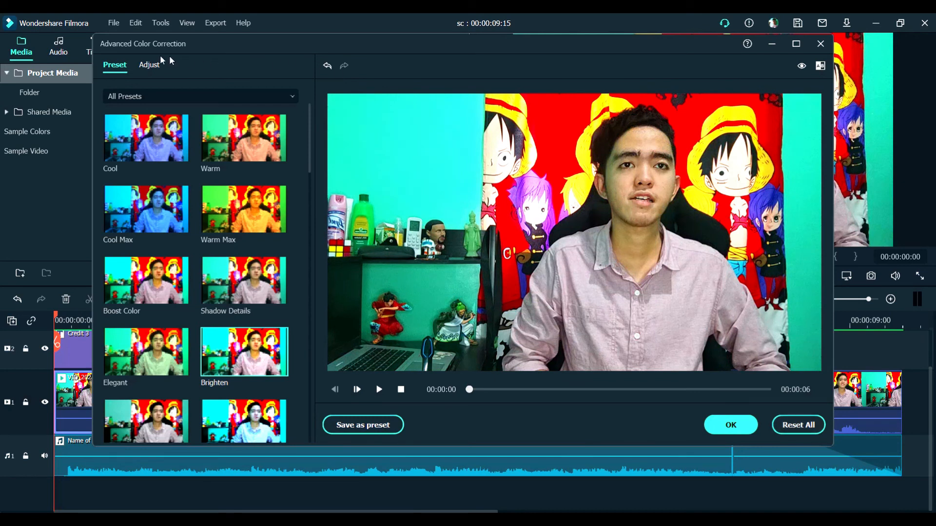
Try the automatic Color Enhancement adjustment on the clip and reset all corrections
left_click(149, 67)
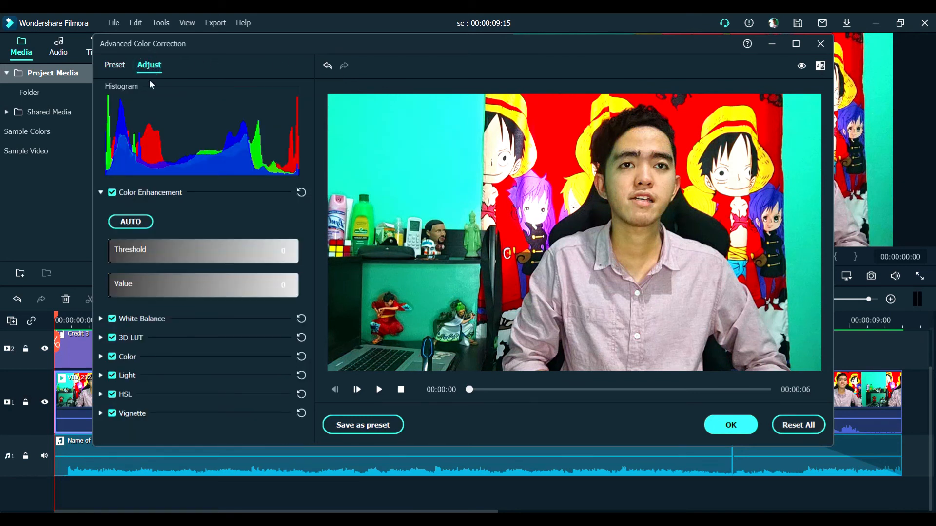
left_click(142, 221)
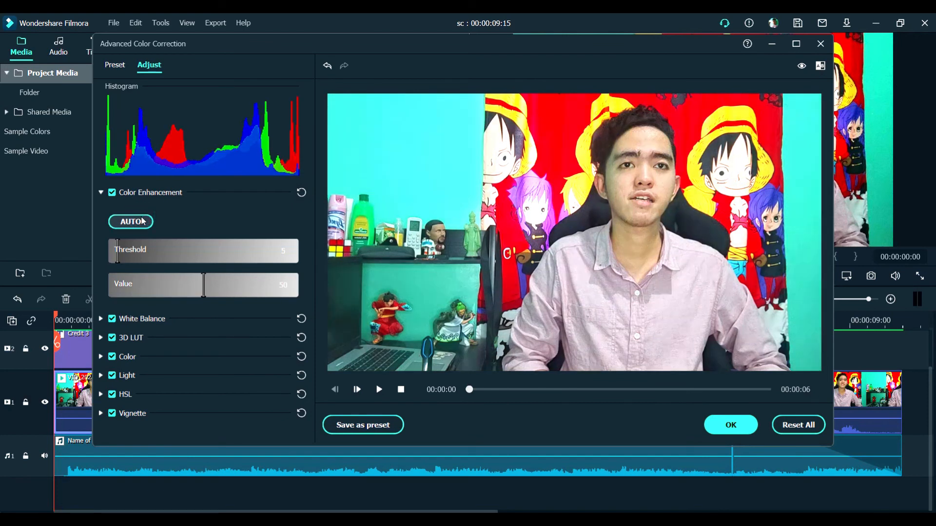
left_click(142, 221)
left_click(810, 427)
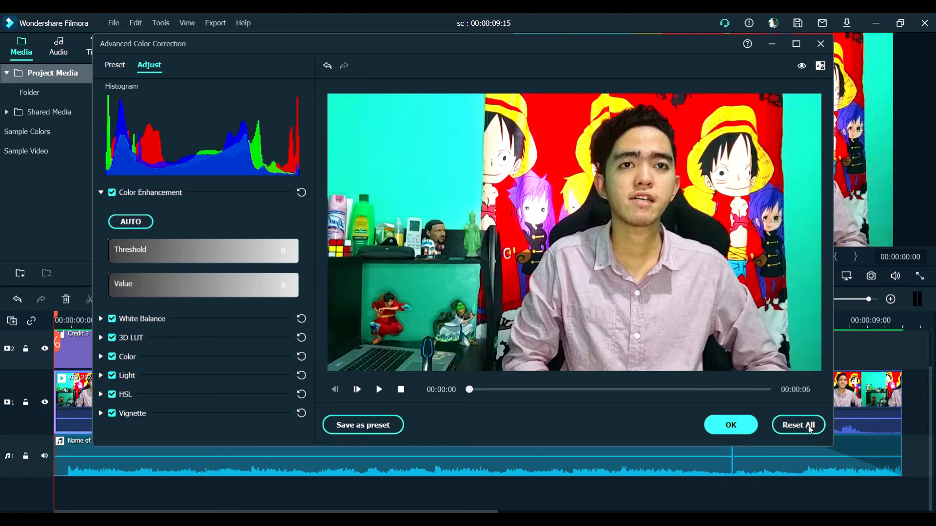
Examine the exposure, brightness, contrast, vibrance and saturation adjustments in the Color group, and close the color correction with OK
left_click(101, 357)
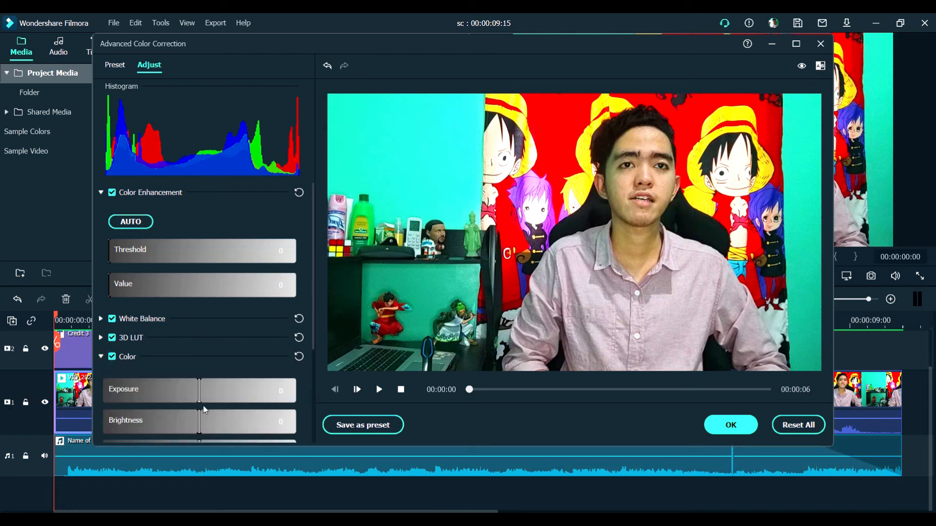
scroll(200, 405, "down", 3)
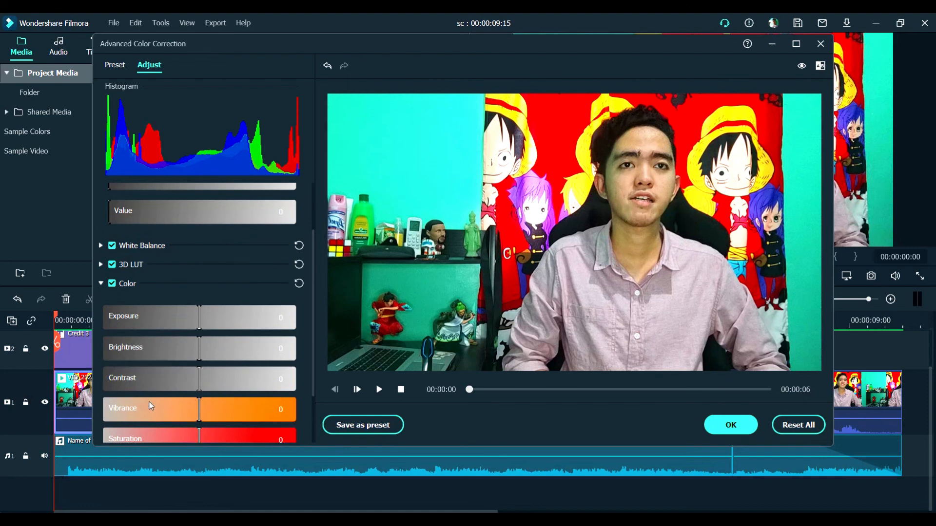
scroll(149, 414, "down", 3)
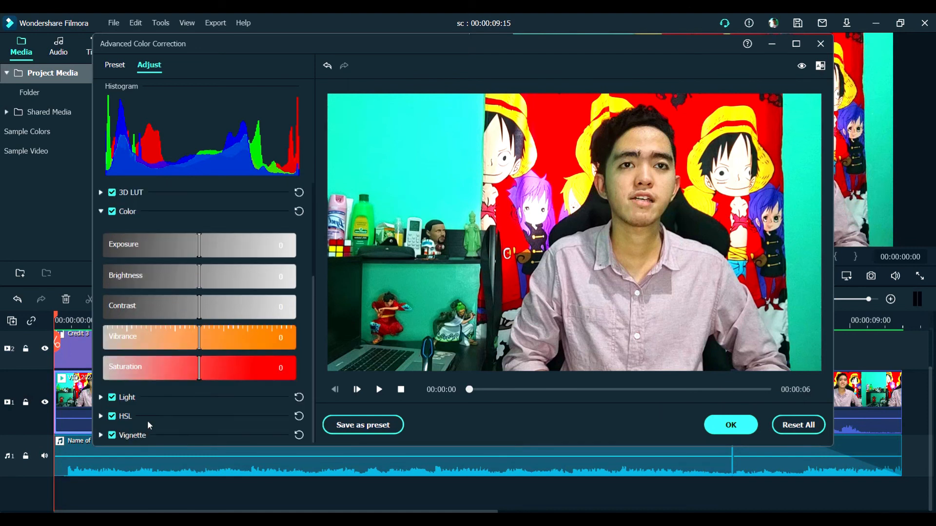
left_click(102, 211)
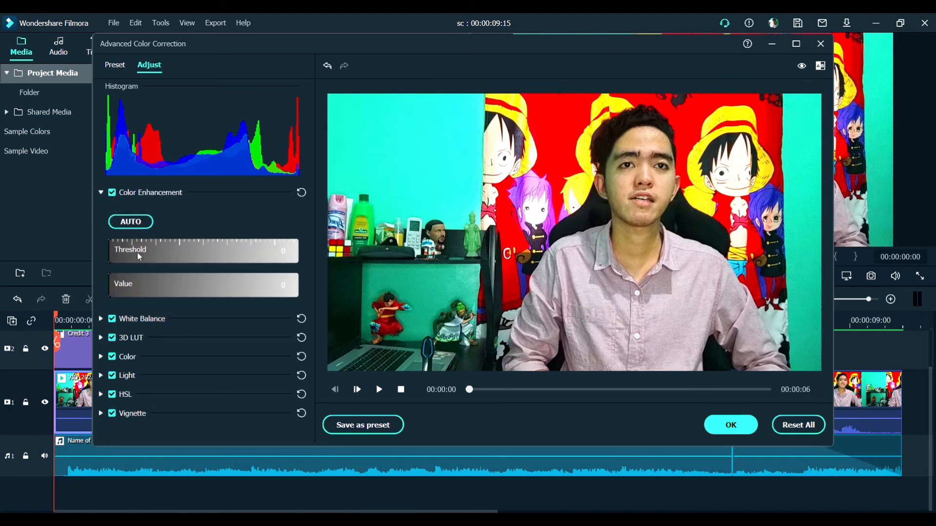
left_click(730, 424)
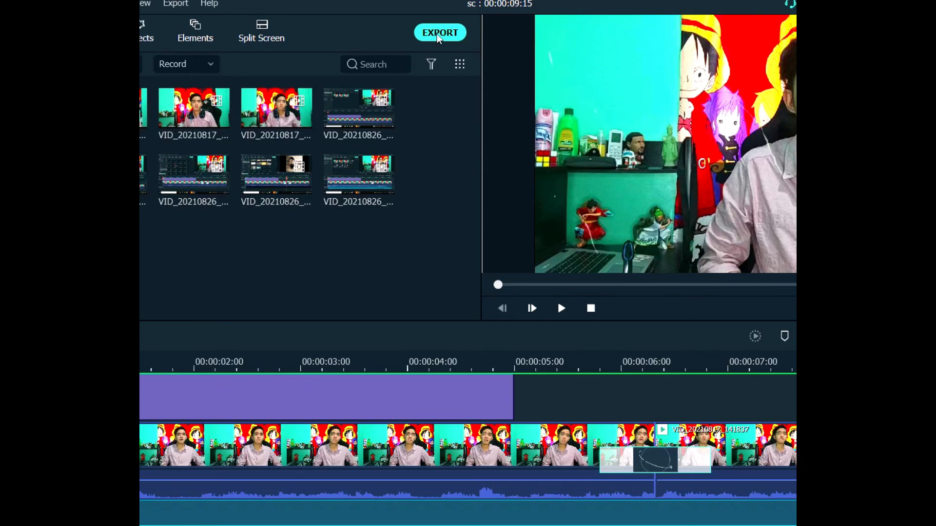
Set up a local MP4 export of the project named My First Video
left_click(439, 34)
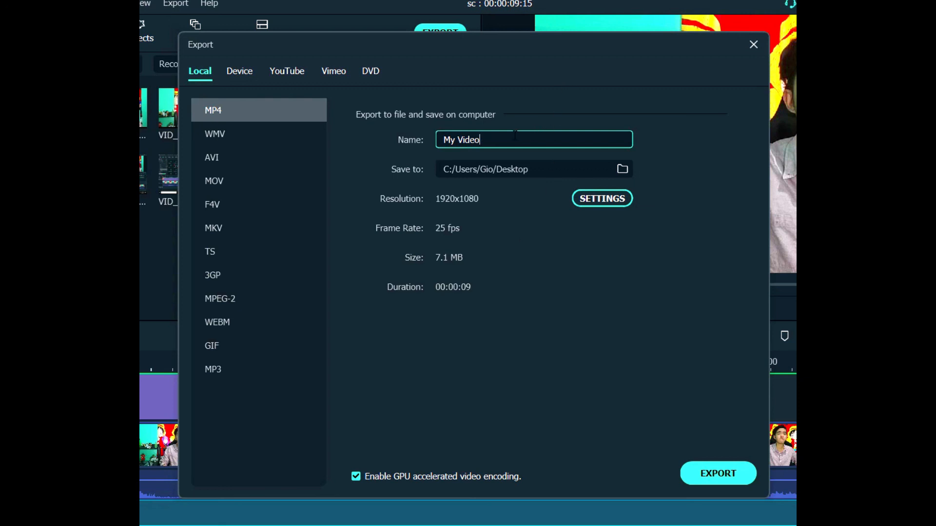
left_click_drag(502, 140, 432, 139)
type("Video")
Review the MP4 quality, video and audio export settings and the YouTube upload options, and return to the local export
left_click(610, 198)
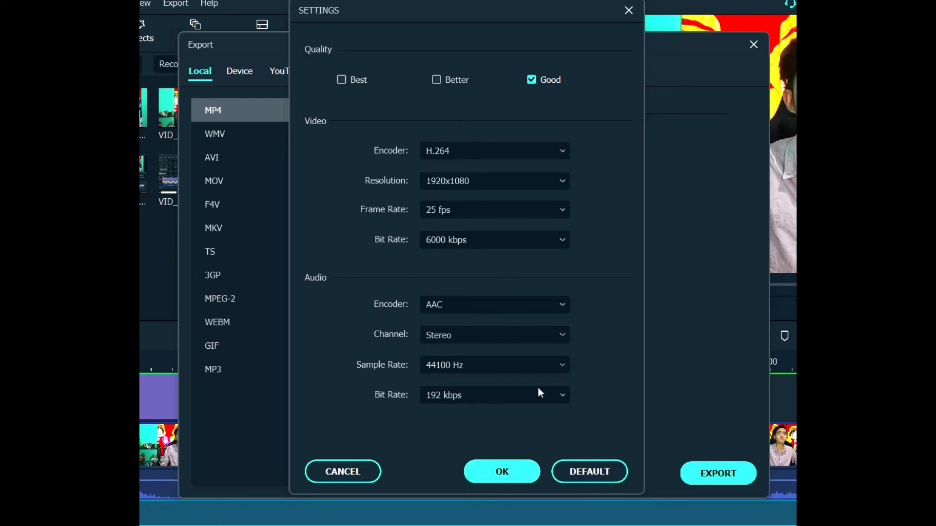
left_click(503, 471)
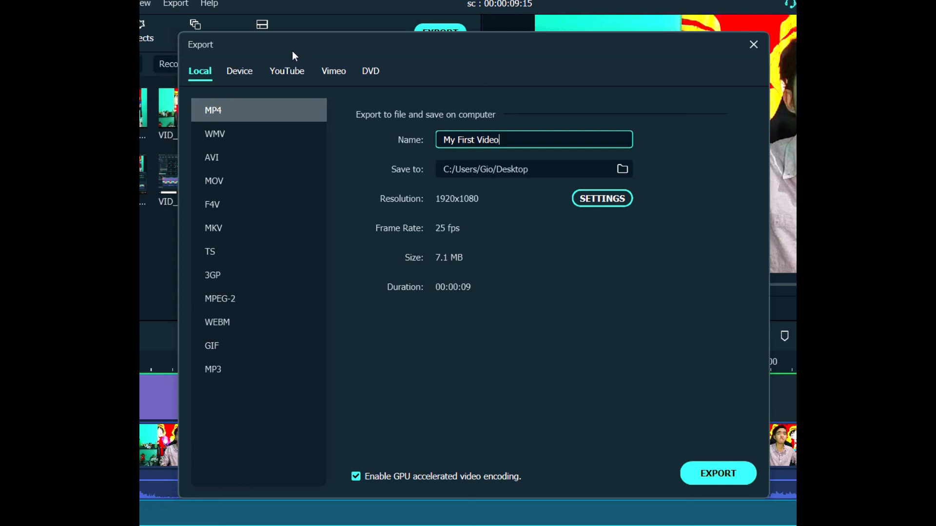
left_click(297, 71)
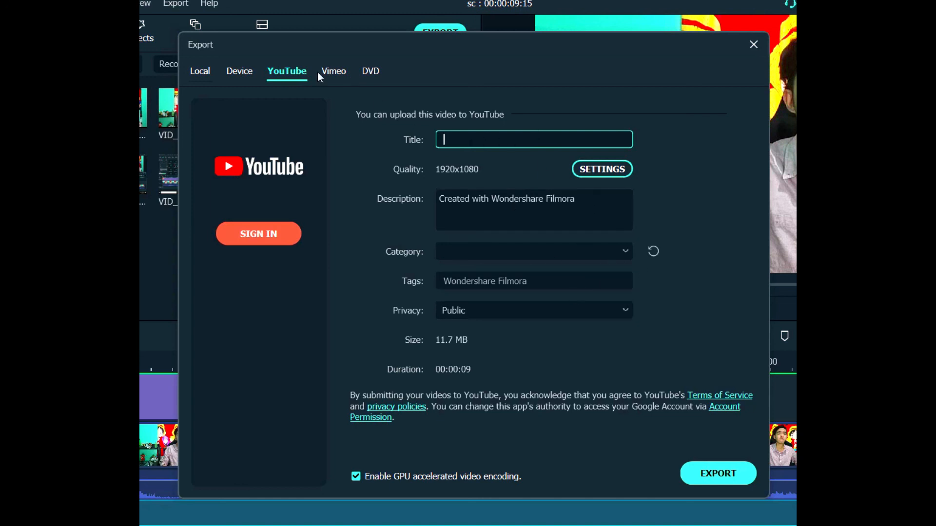
left_click(203, 71)
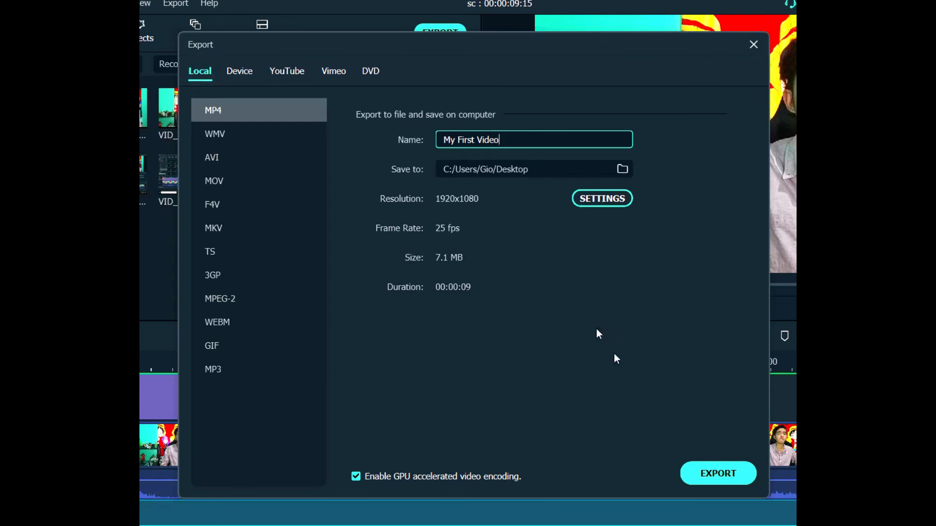
Choose the Desktop as the save folder and export the MP4 video
left_click(627, 168)
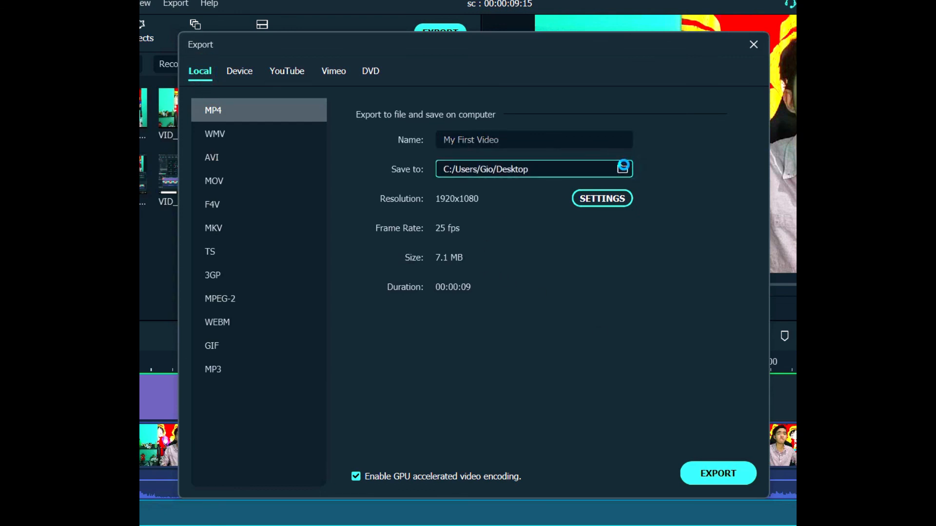
left_click(226, 142)
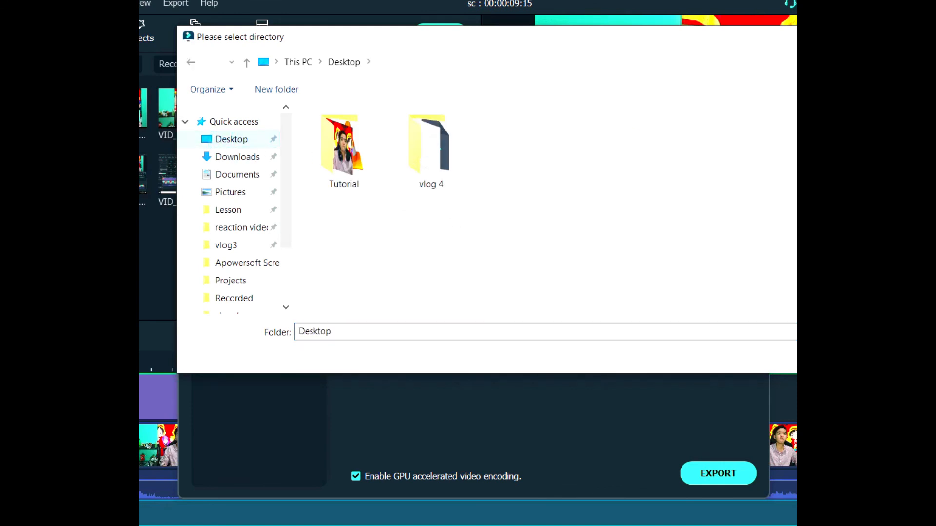
left_click(828, 358)
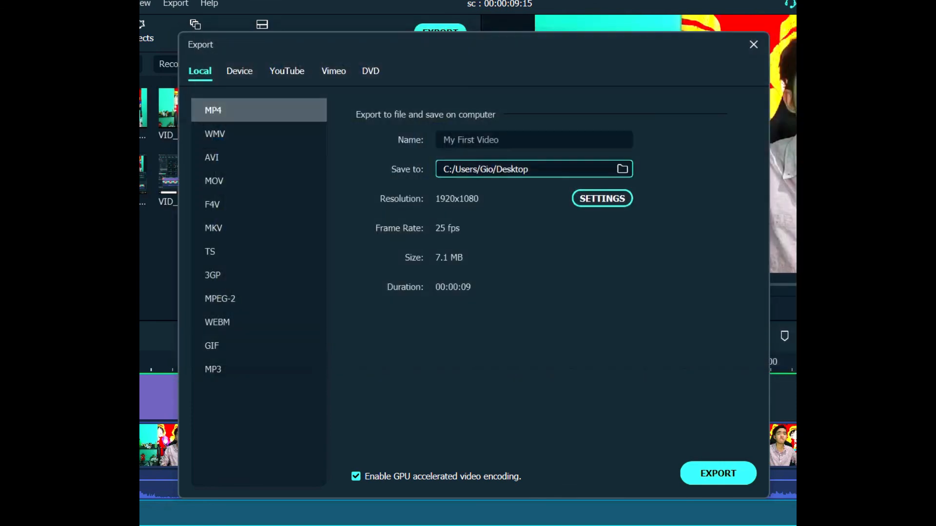
left_click(729, 480)
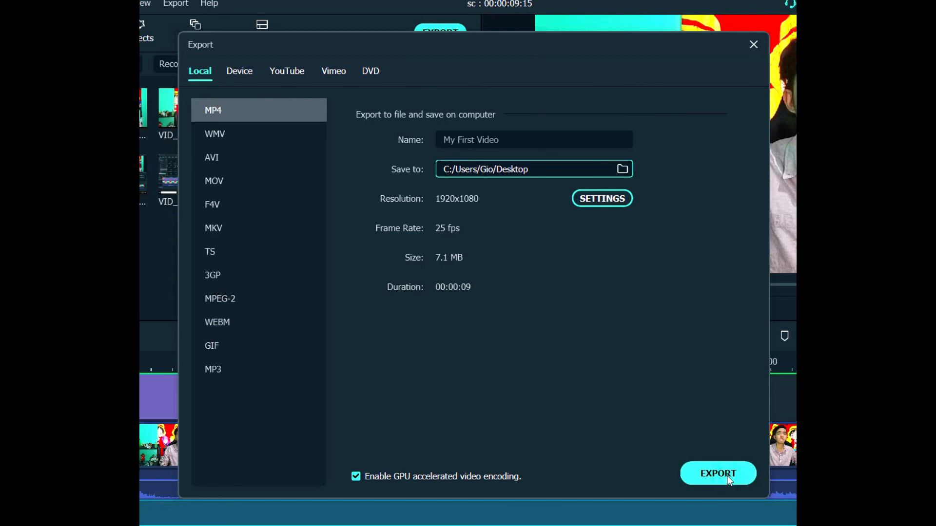